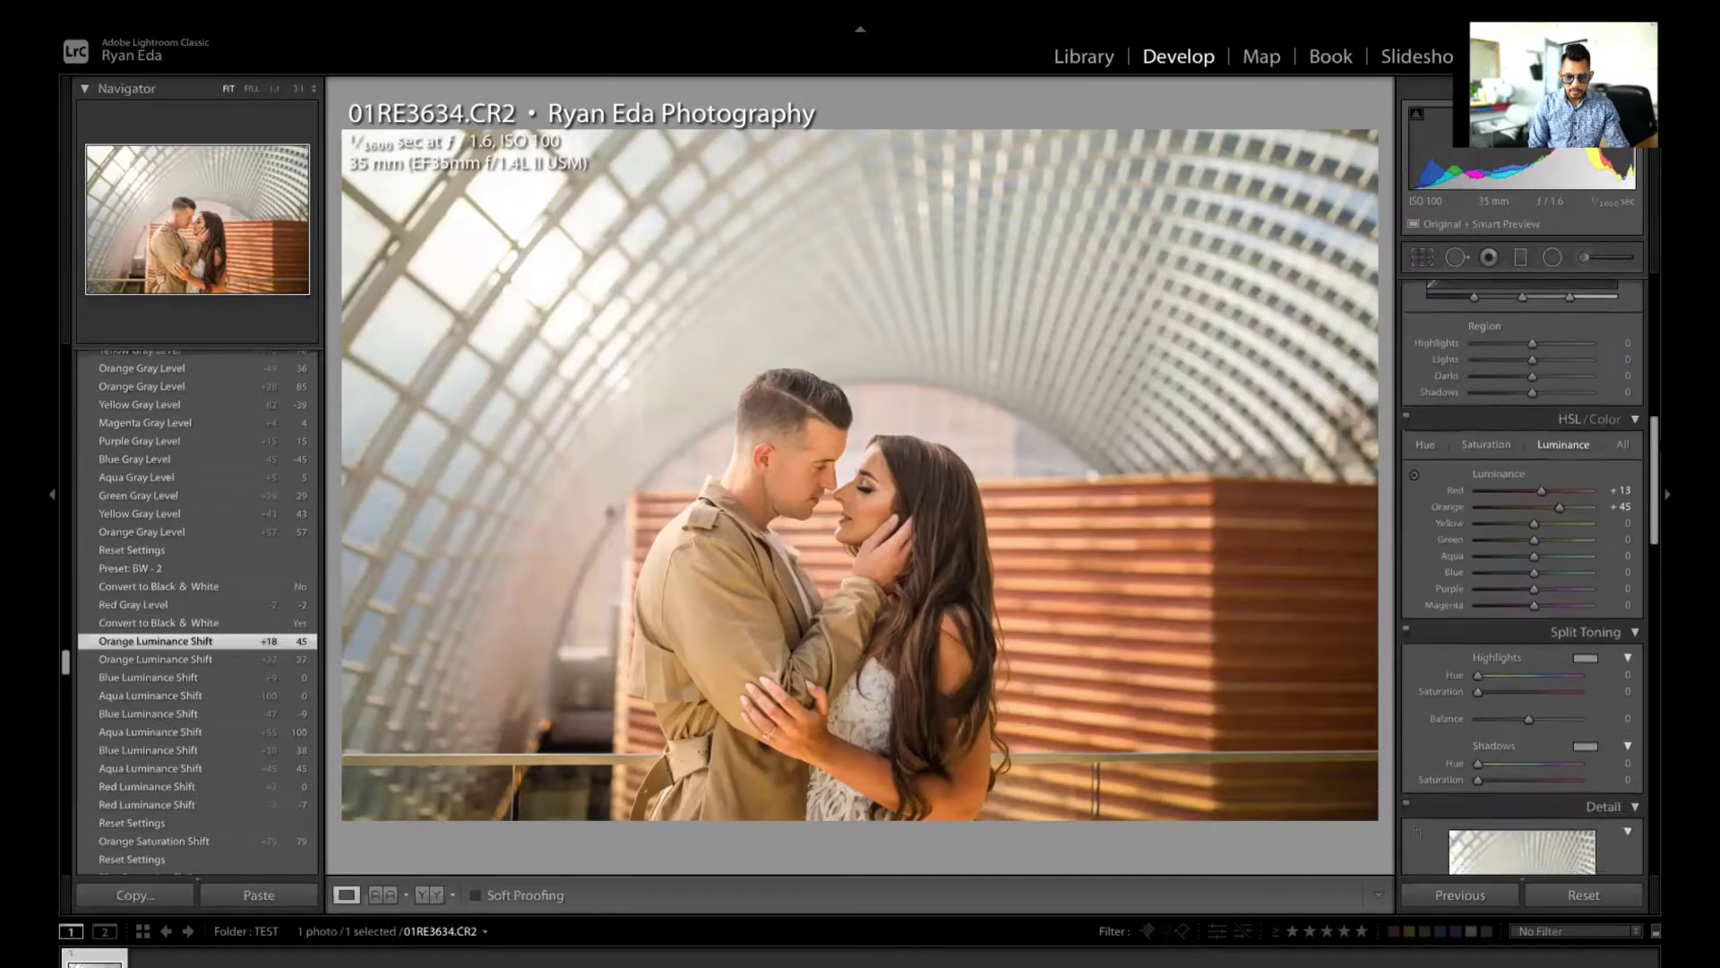
Step: Set the Split Toning balance to +2 and try teal, blue, magenta and yellow tints on the highlights
{"action": "scroll", "coordinate": [1523, 578], "scroll_direction": "up", "scroll_amount": 3}
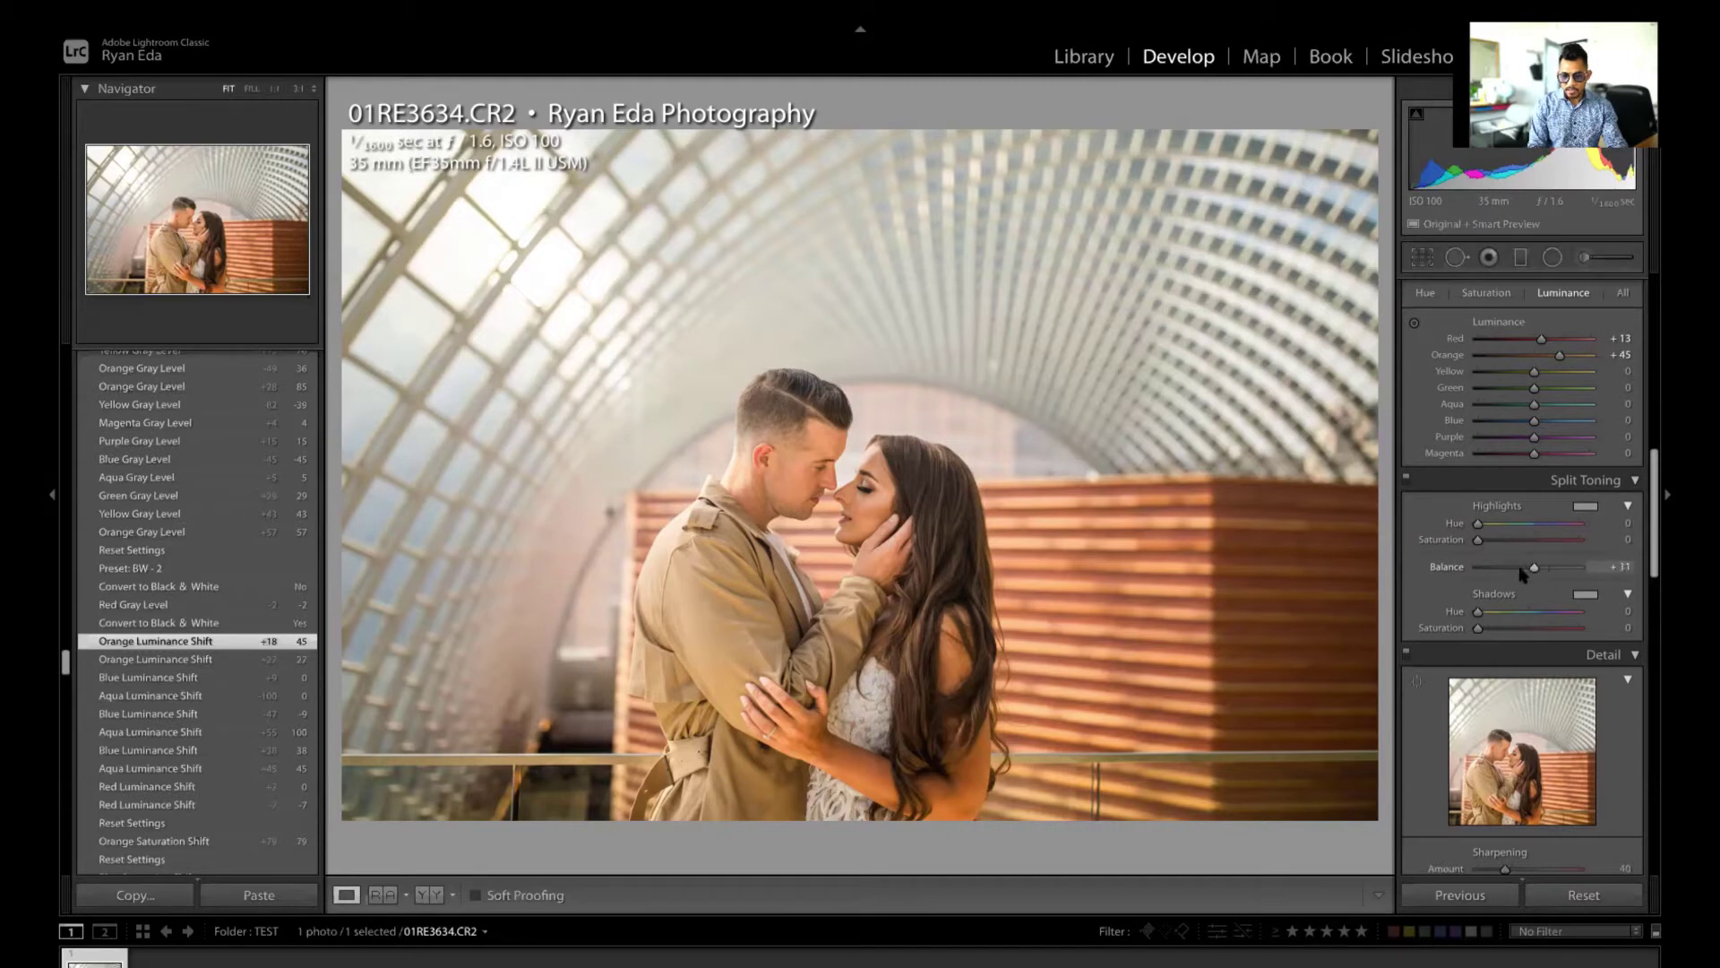
{"action": "mouse_move", "coordinate": [1532, 571]}
{"action": "left_mouse_down"}
{"action": "mouse_move", "coordinate": [1512, 576]}
{"action": "mouse_move", "coordinate": [1531, 577]}
{"action": "left_mouse_up"}
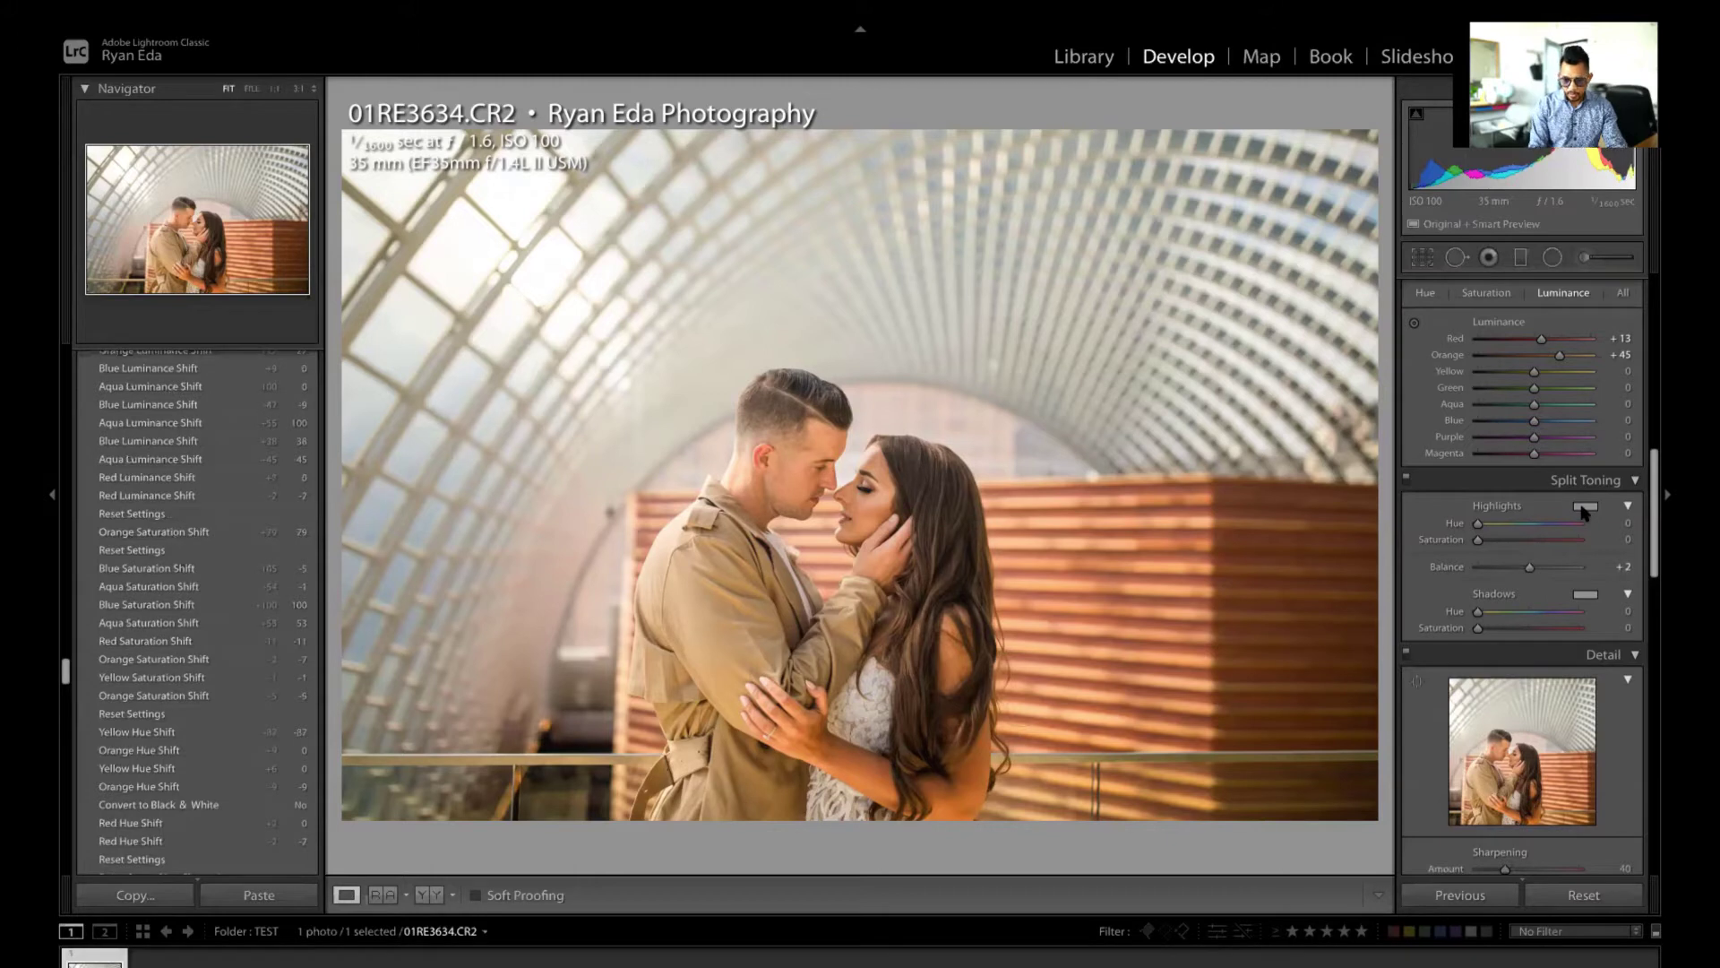
{"action": "left_click", "coordinate": [1584, 508]}
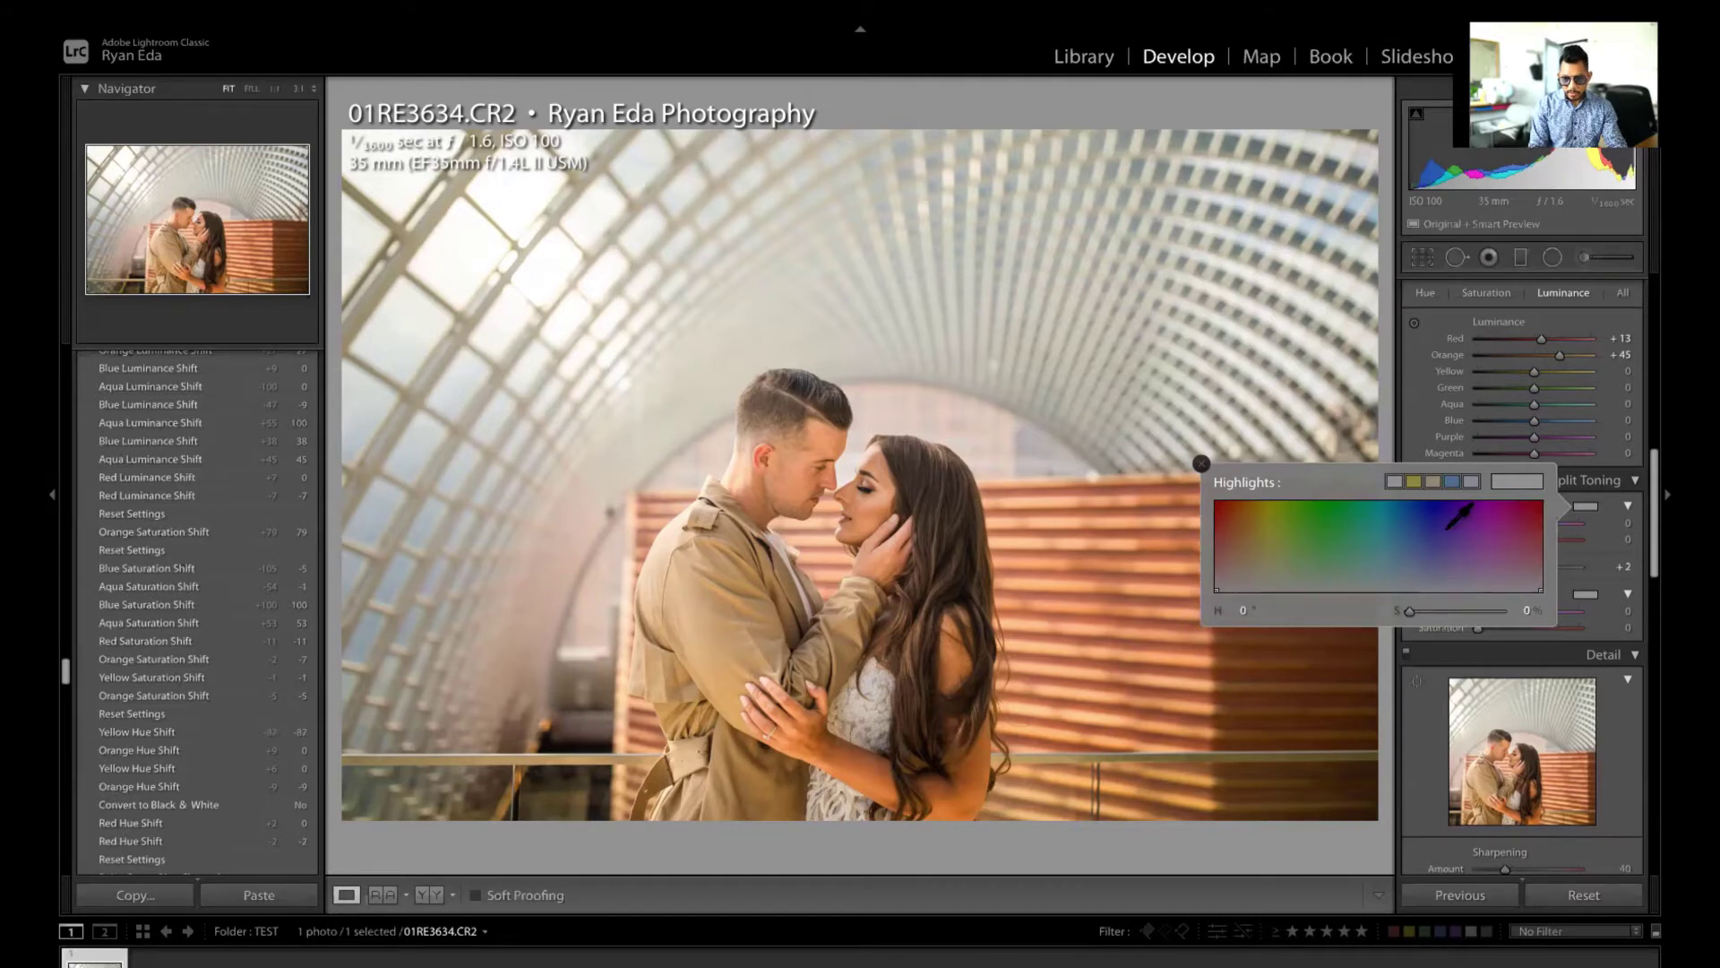
{"action": "left_click", "coordinate": [1373, 533]}
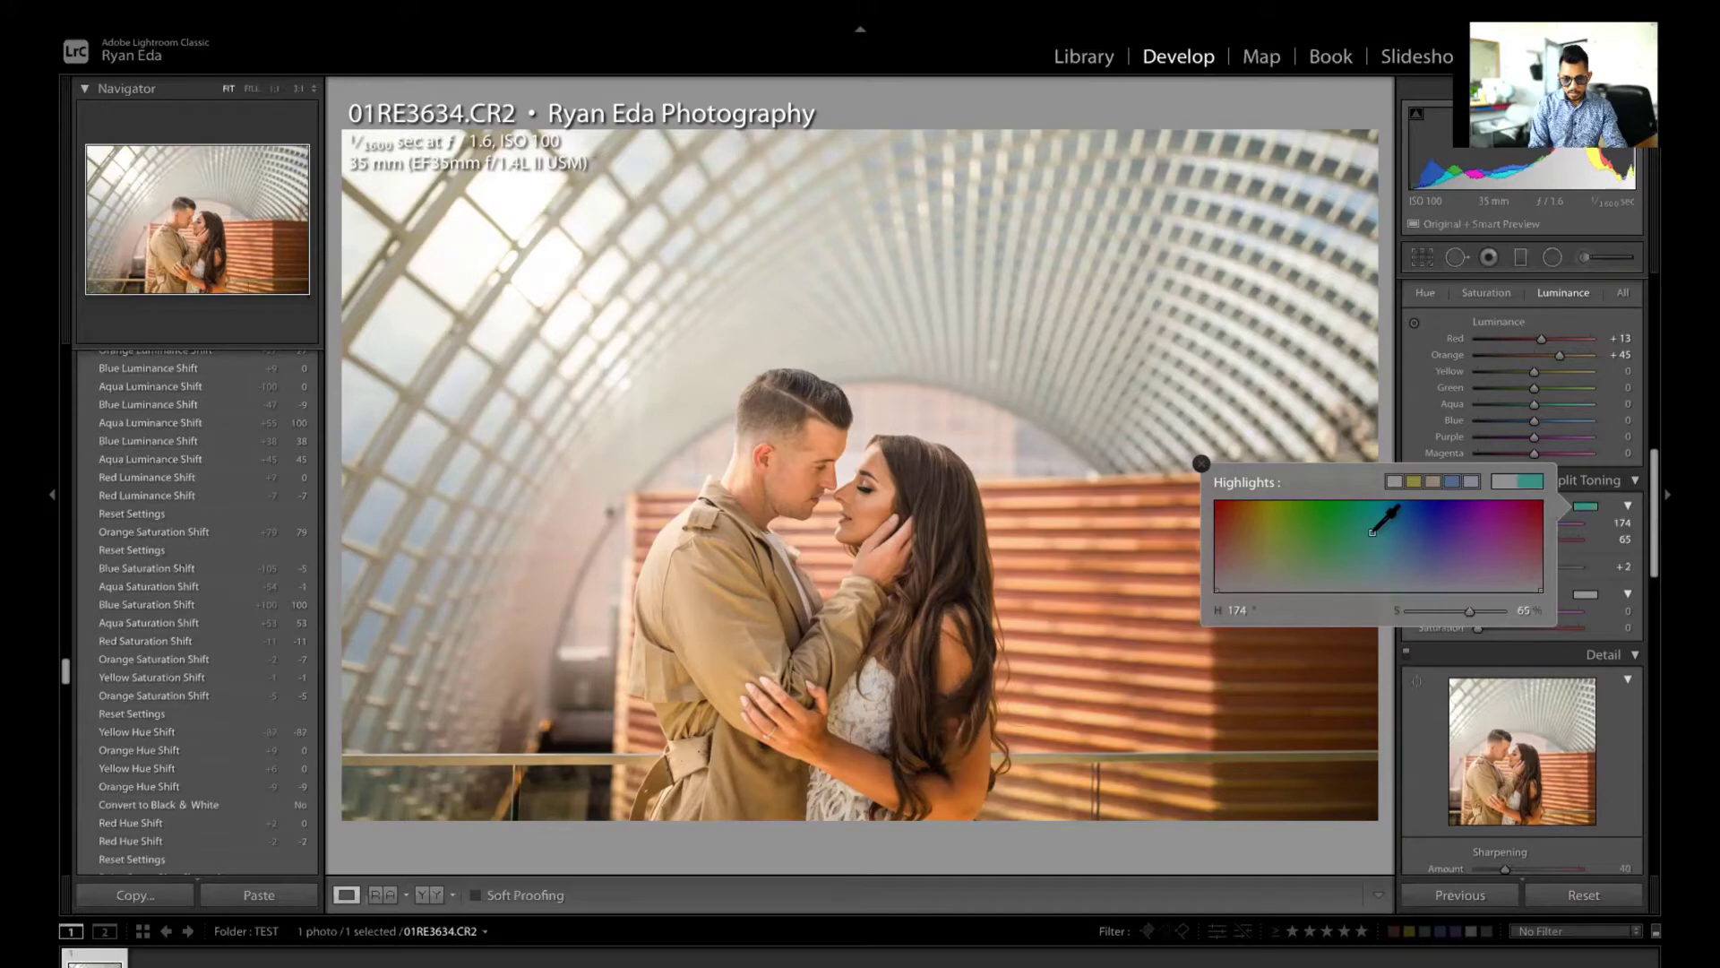
{"action": "left_click", "coordinate": [1428, 520]}
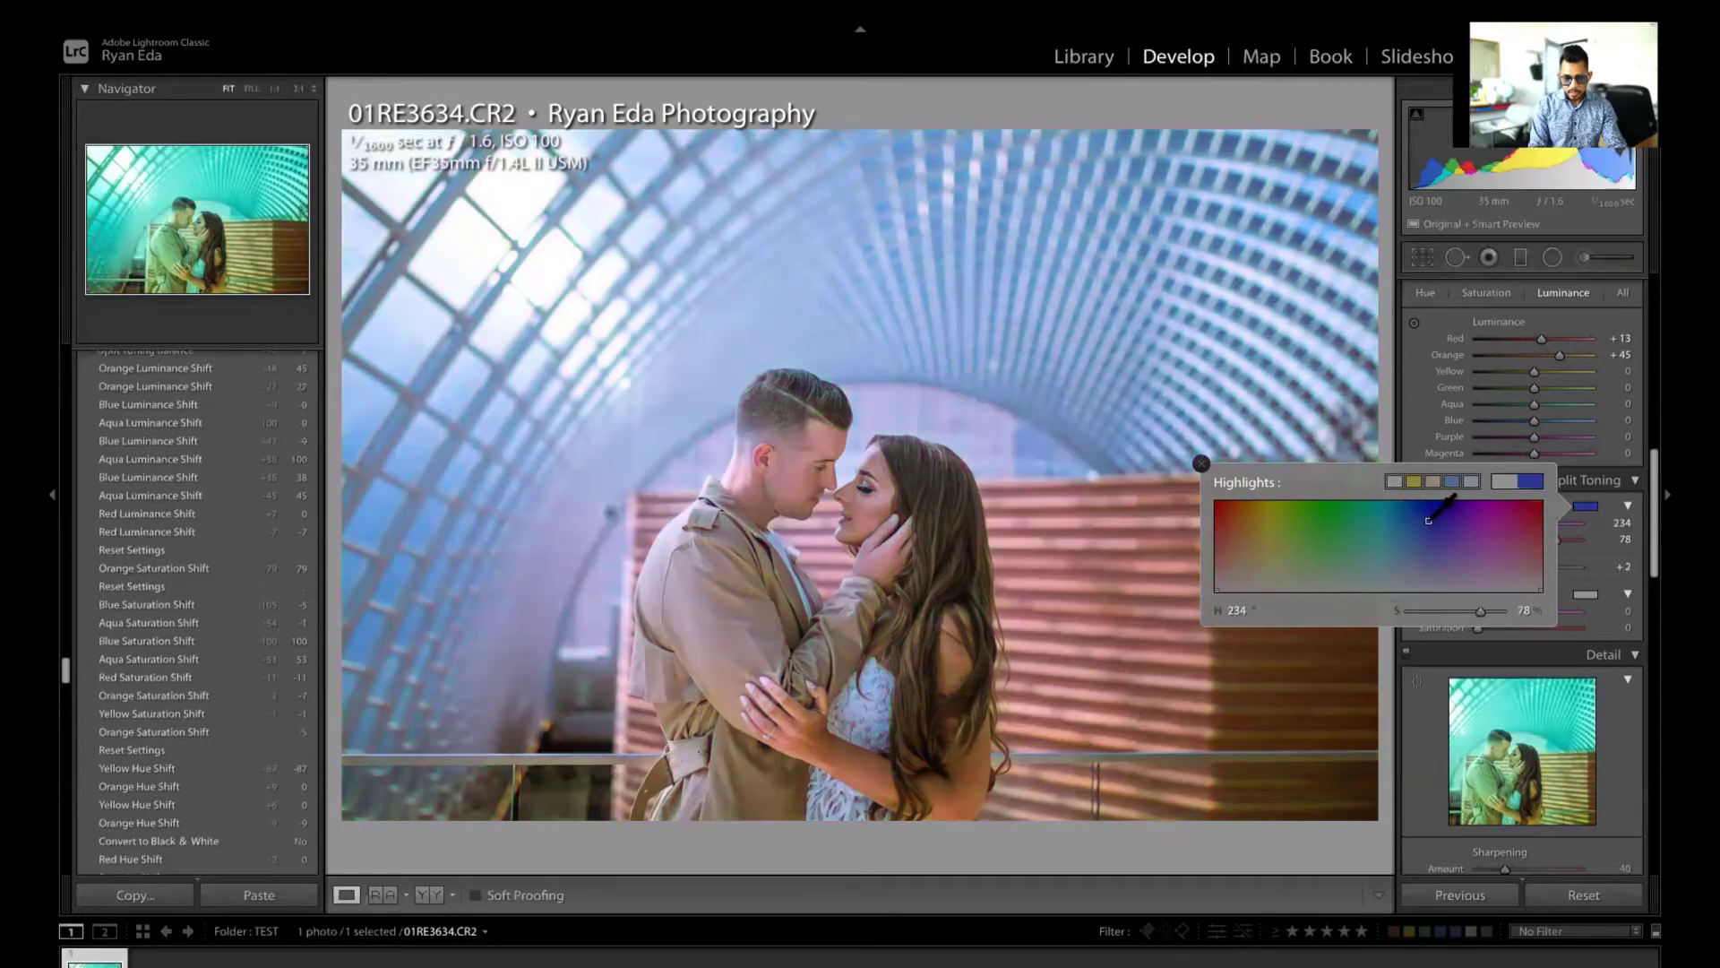
{"action": "left_click", "coordinate": [1492, 520]}
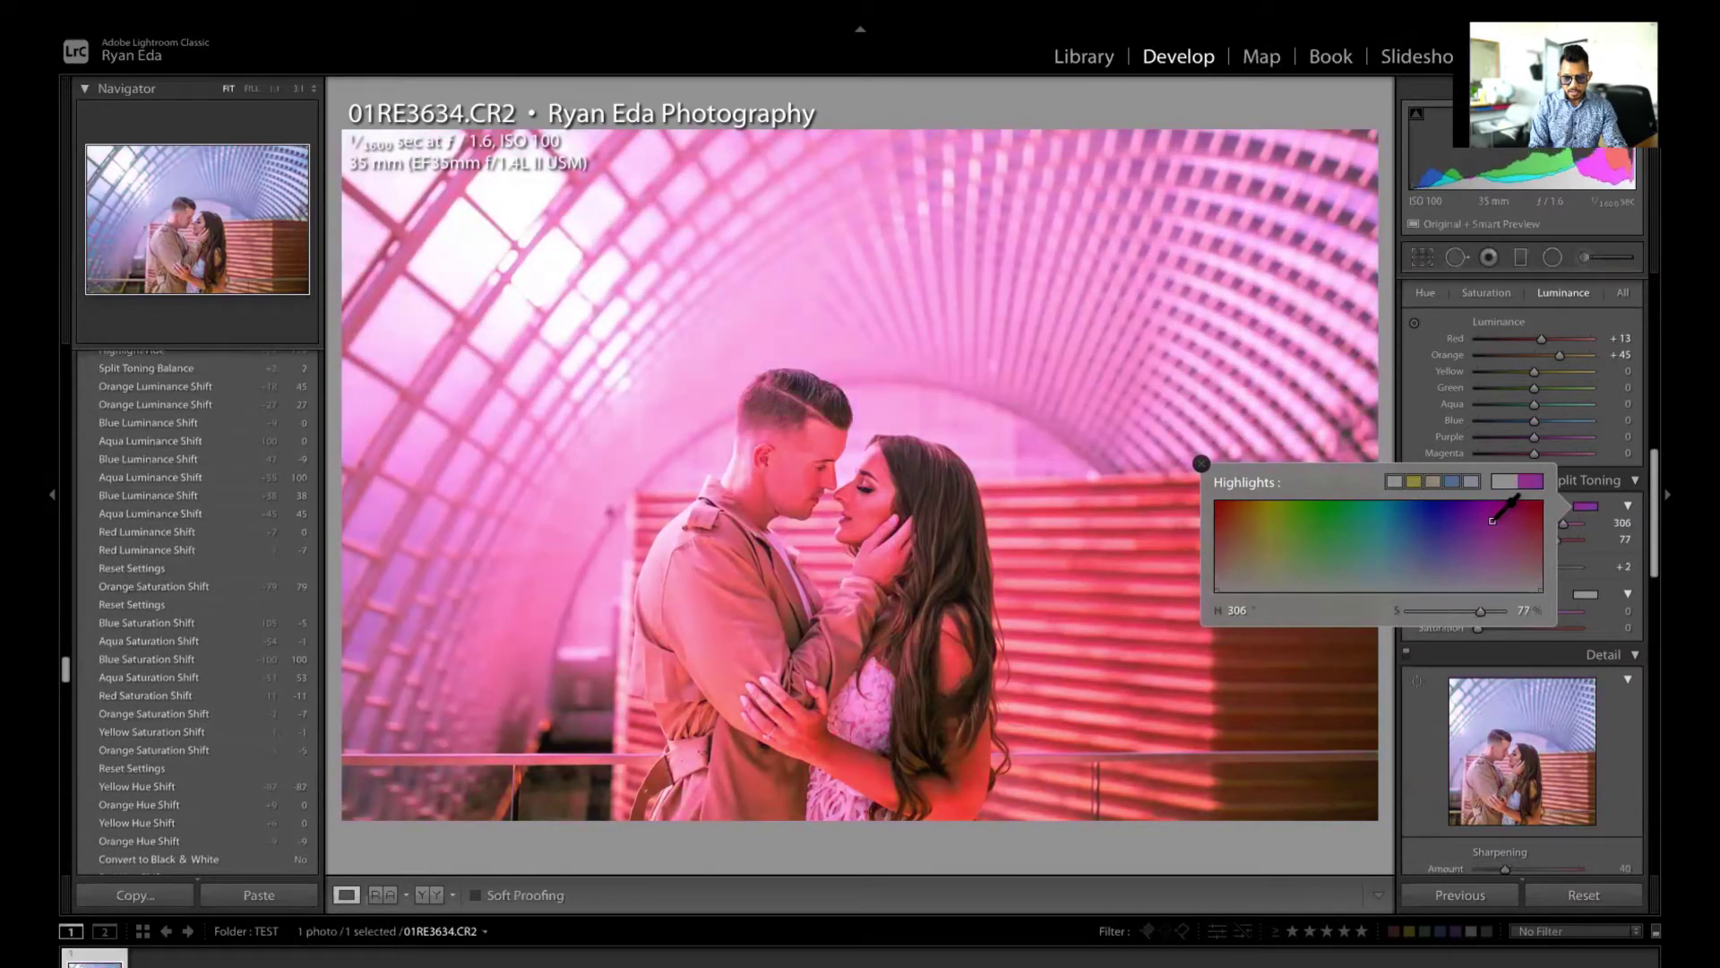
{"action": "left_click", "coordinate": [1275, 527]}
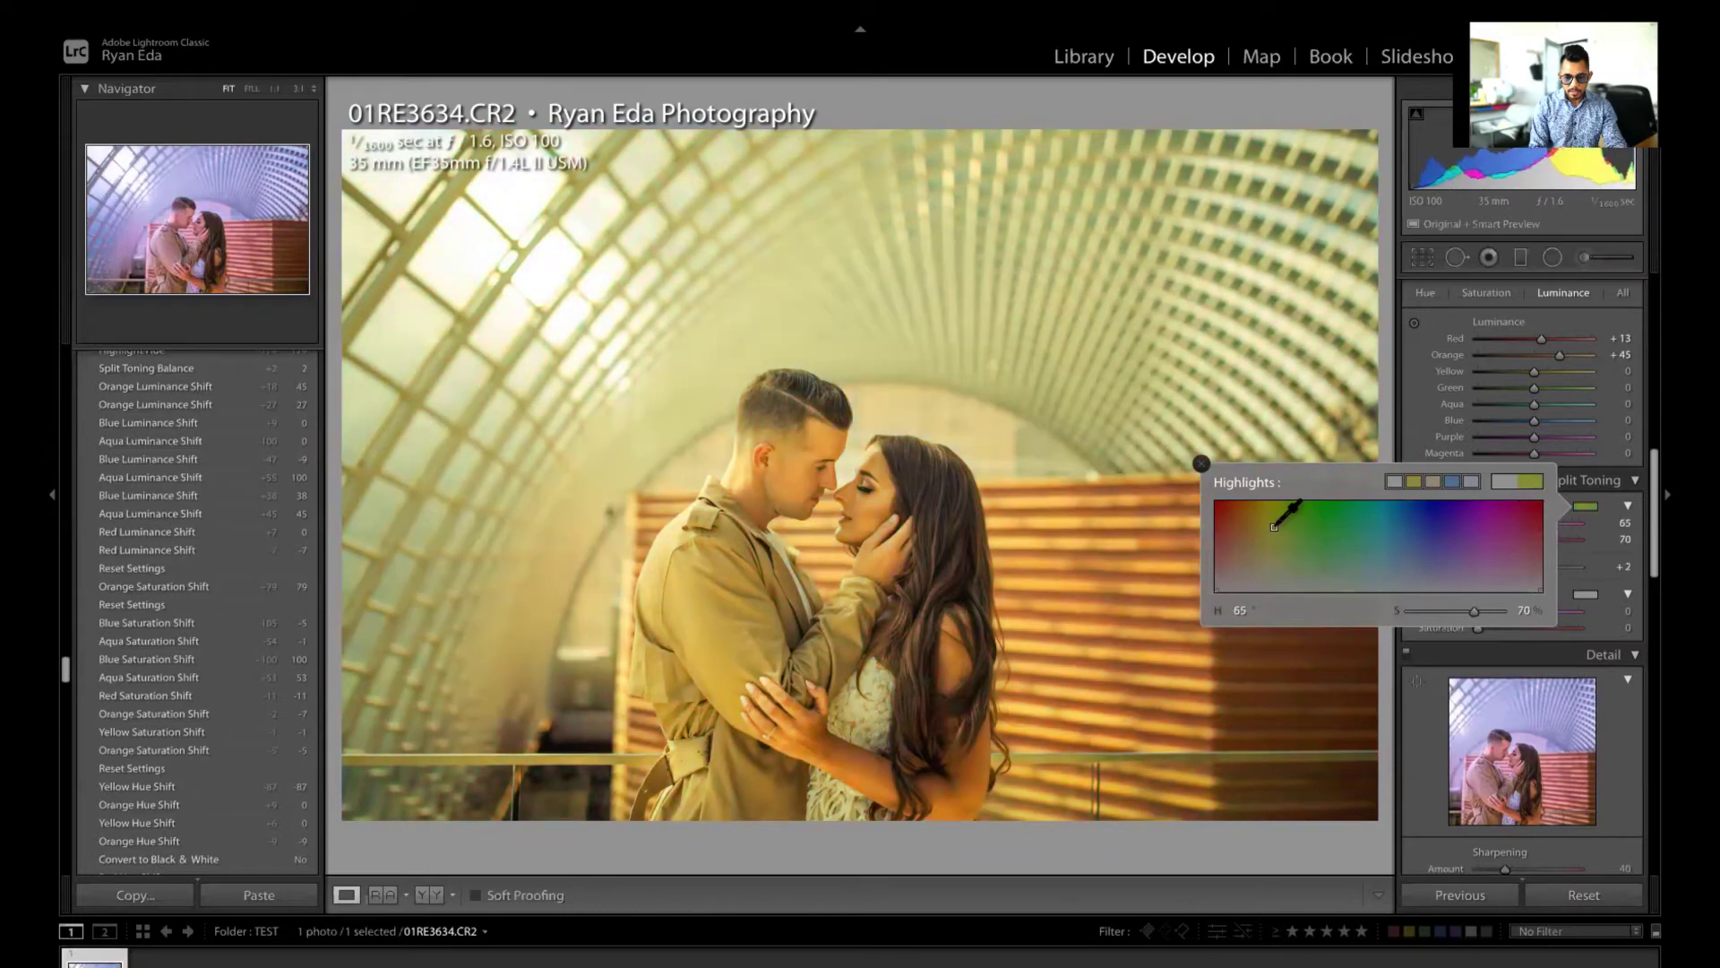
Step: Tint the highlights teal with hue 169 and saturation 13
{"action": "left_click_drag", "start_coordinate": [1274, 527], "coordinate": [1305, 527]}
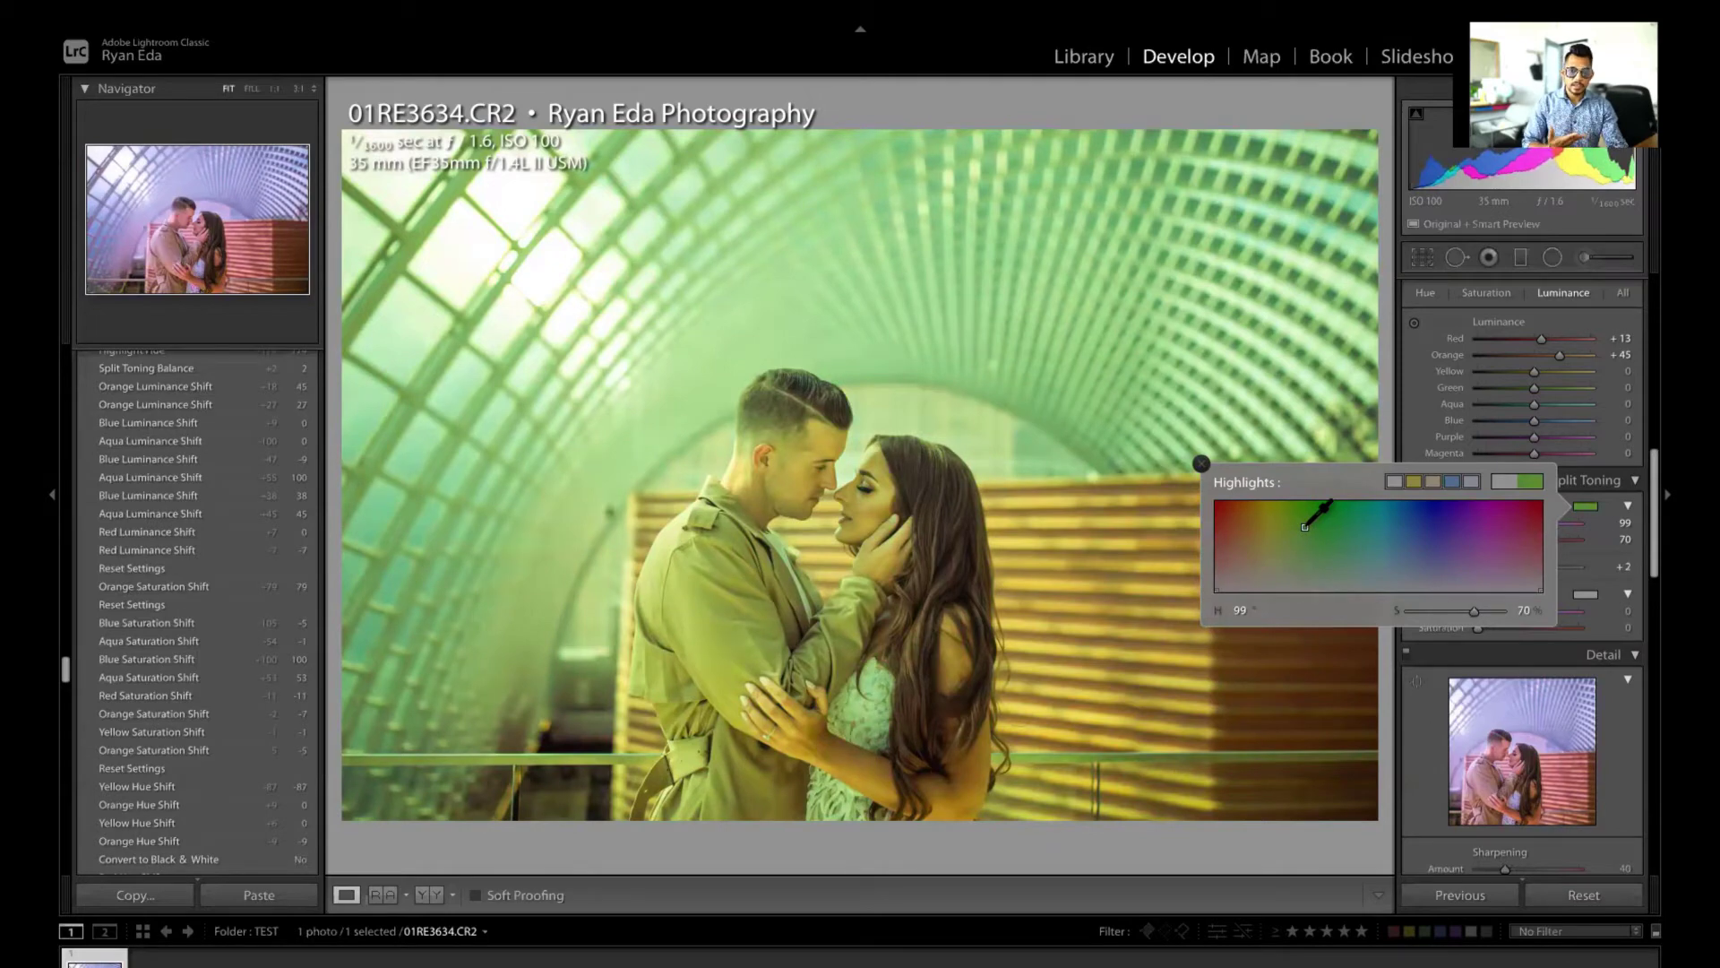
{"action": "mouse_move", "coordinate": [1305, 528]}
{"action": "left_mouse_down"}
{"action": "mouse_move", "coordinate": [1284, 528]}
{"action": "mouse_move", "coordinate": [1368, 538]}
{"action": "left_mouse_up"}
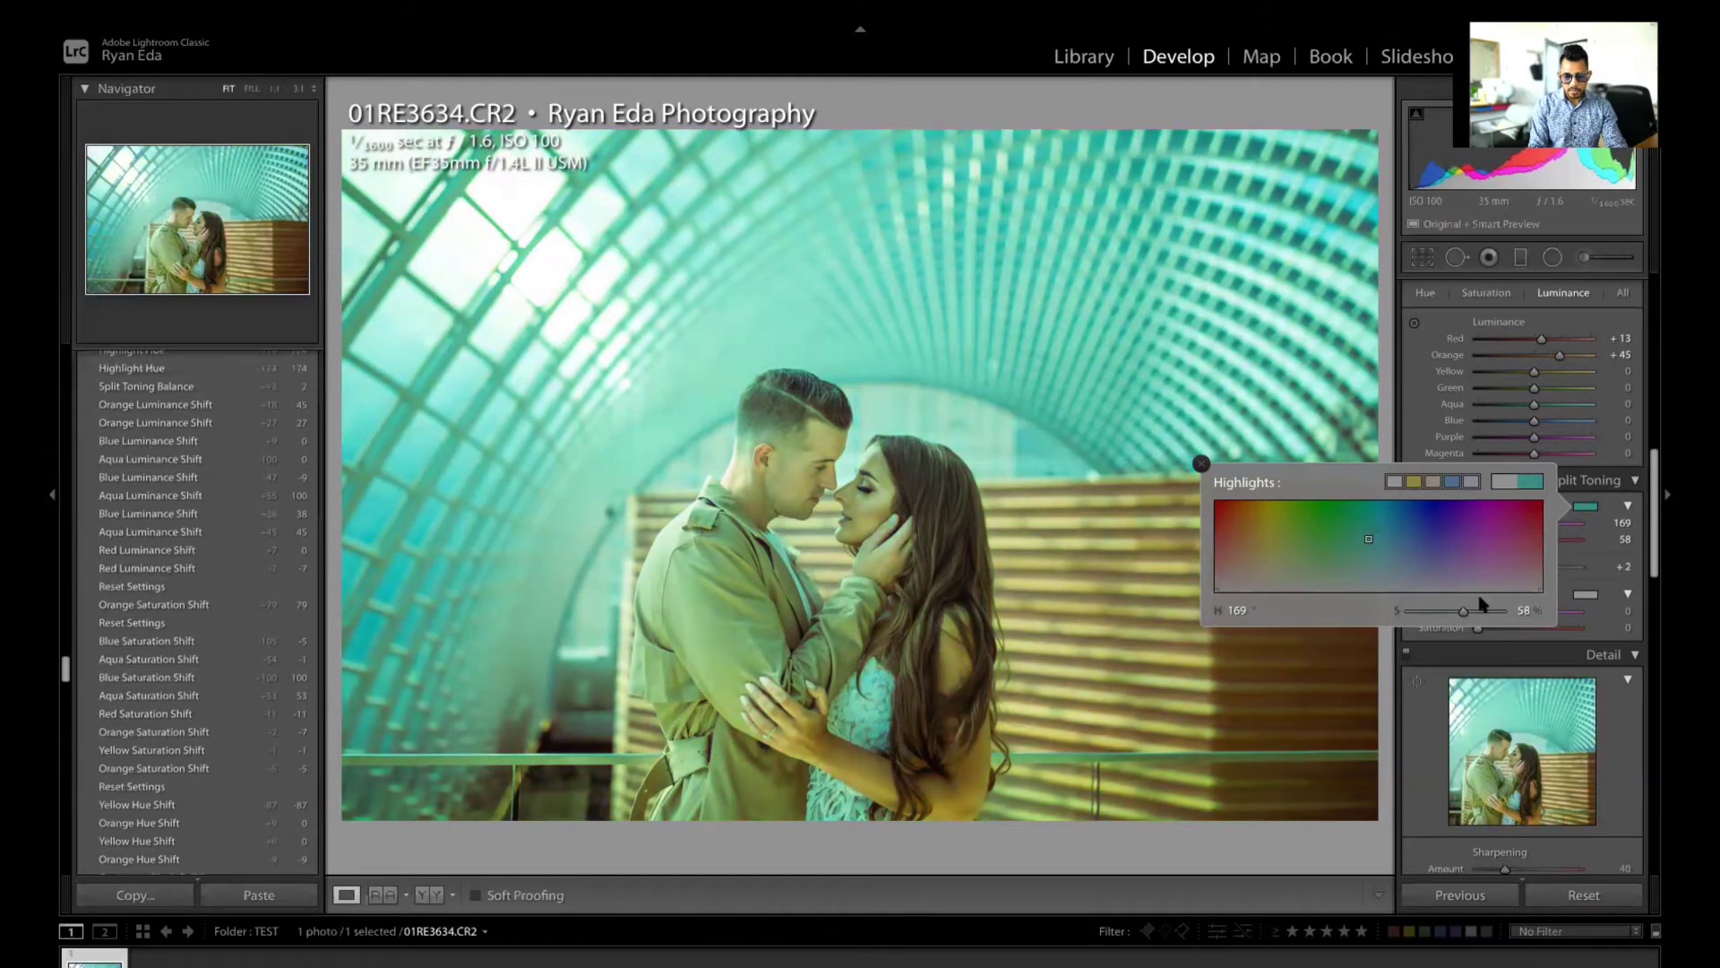
{"action": "left_click", "coordinate": [1611, 505]}
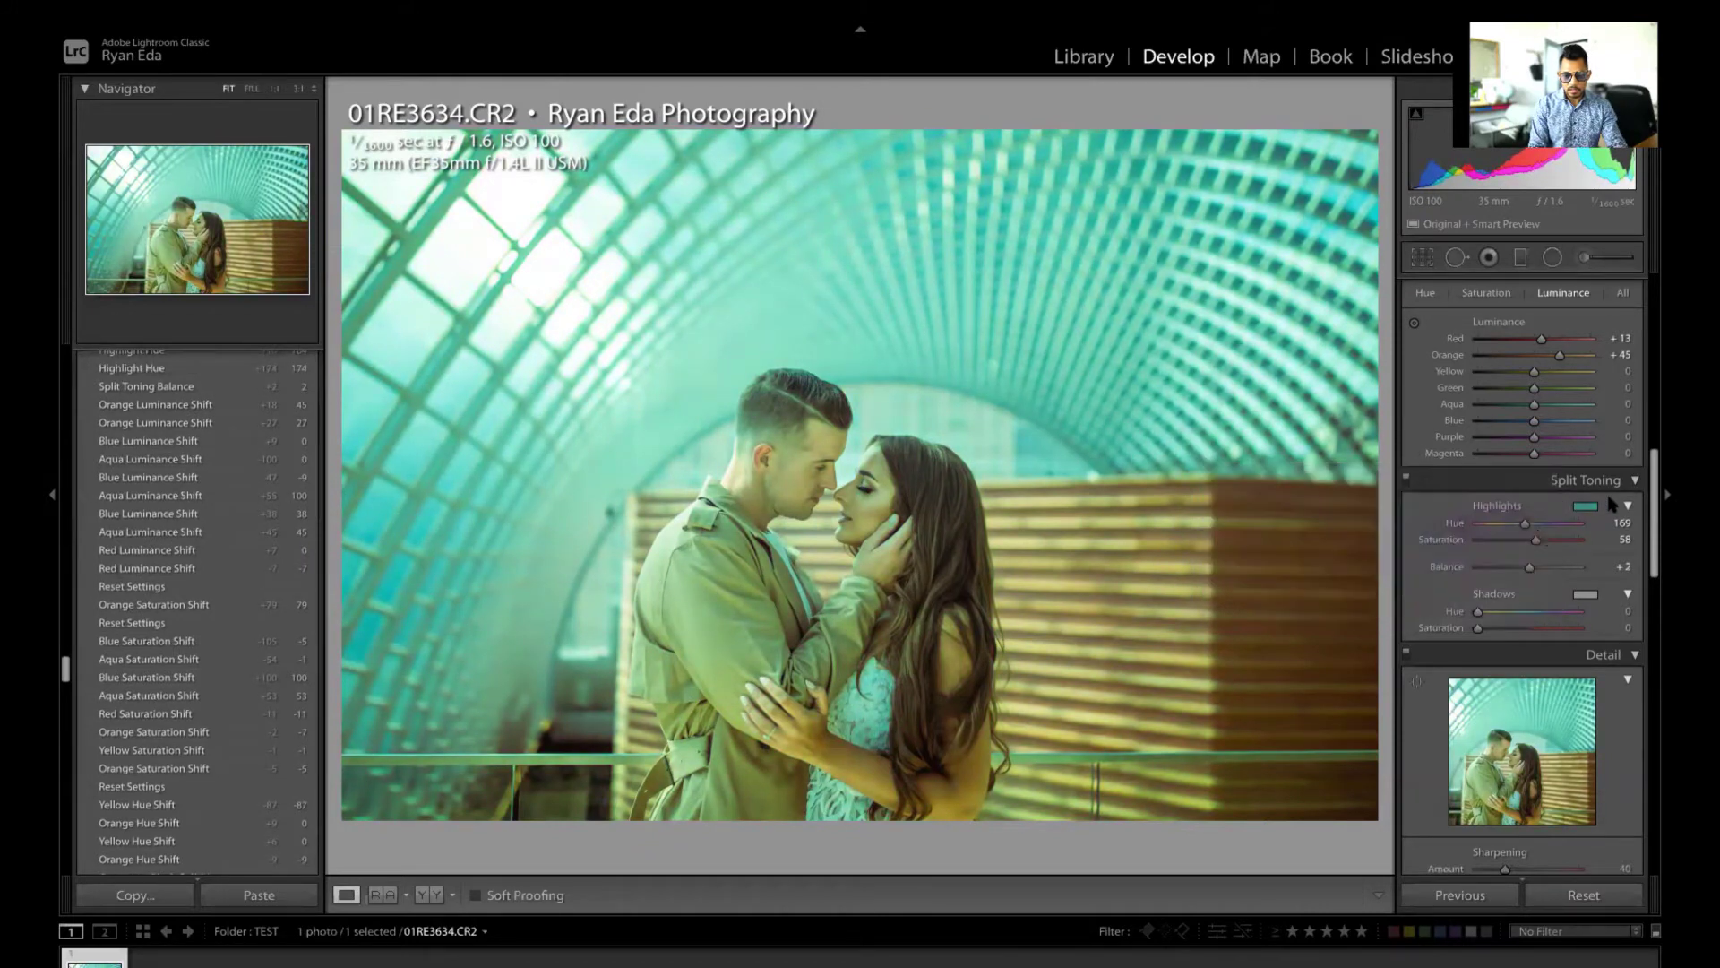
{"action": "left_click_drag", "start_coordinate": [1535, 541], "coordinate": [1490, 544]}
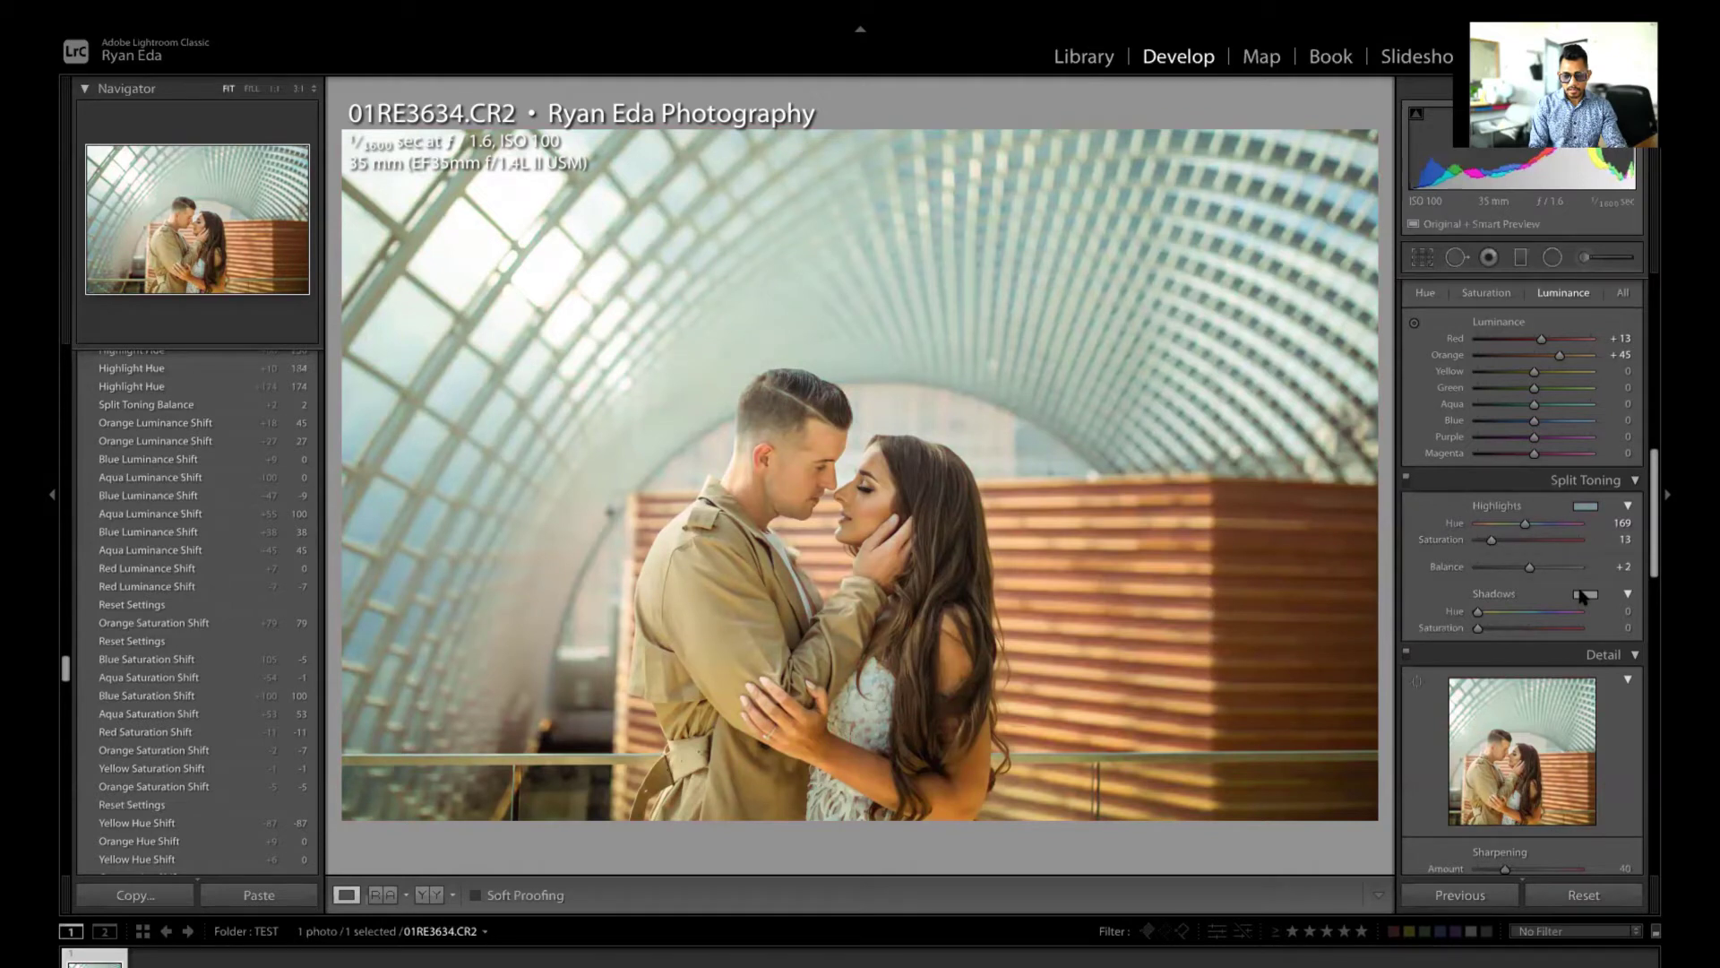
Step: Tint the shadows a matching muted teal with hue 164 and saturation 16
{"action": "left_click", "coordinate": [1582, 505]}
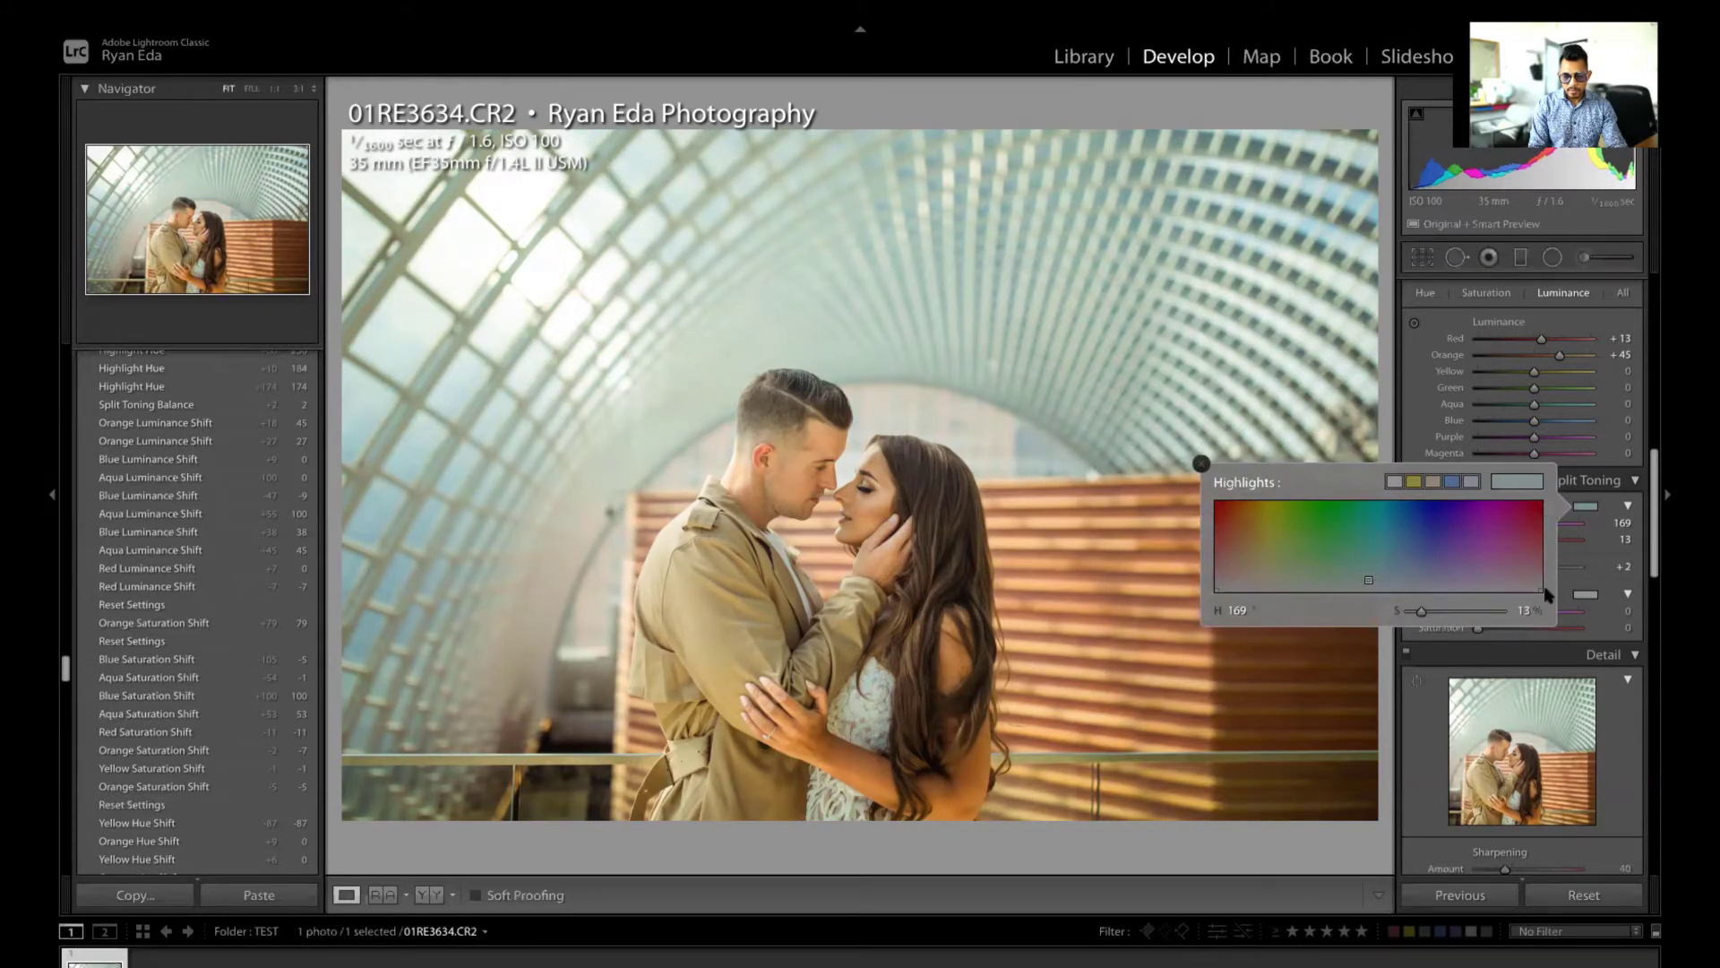
{"action": "left_click", "coordinate": [1584, 596]}
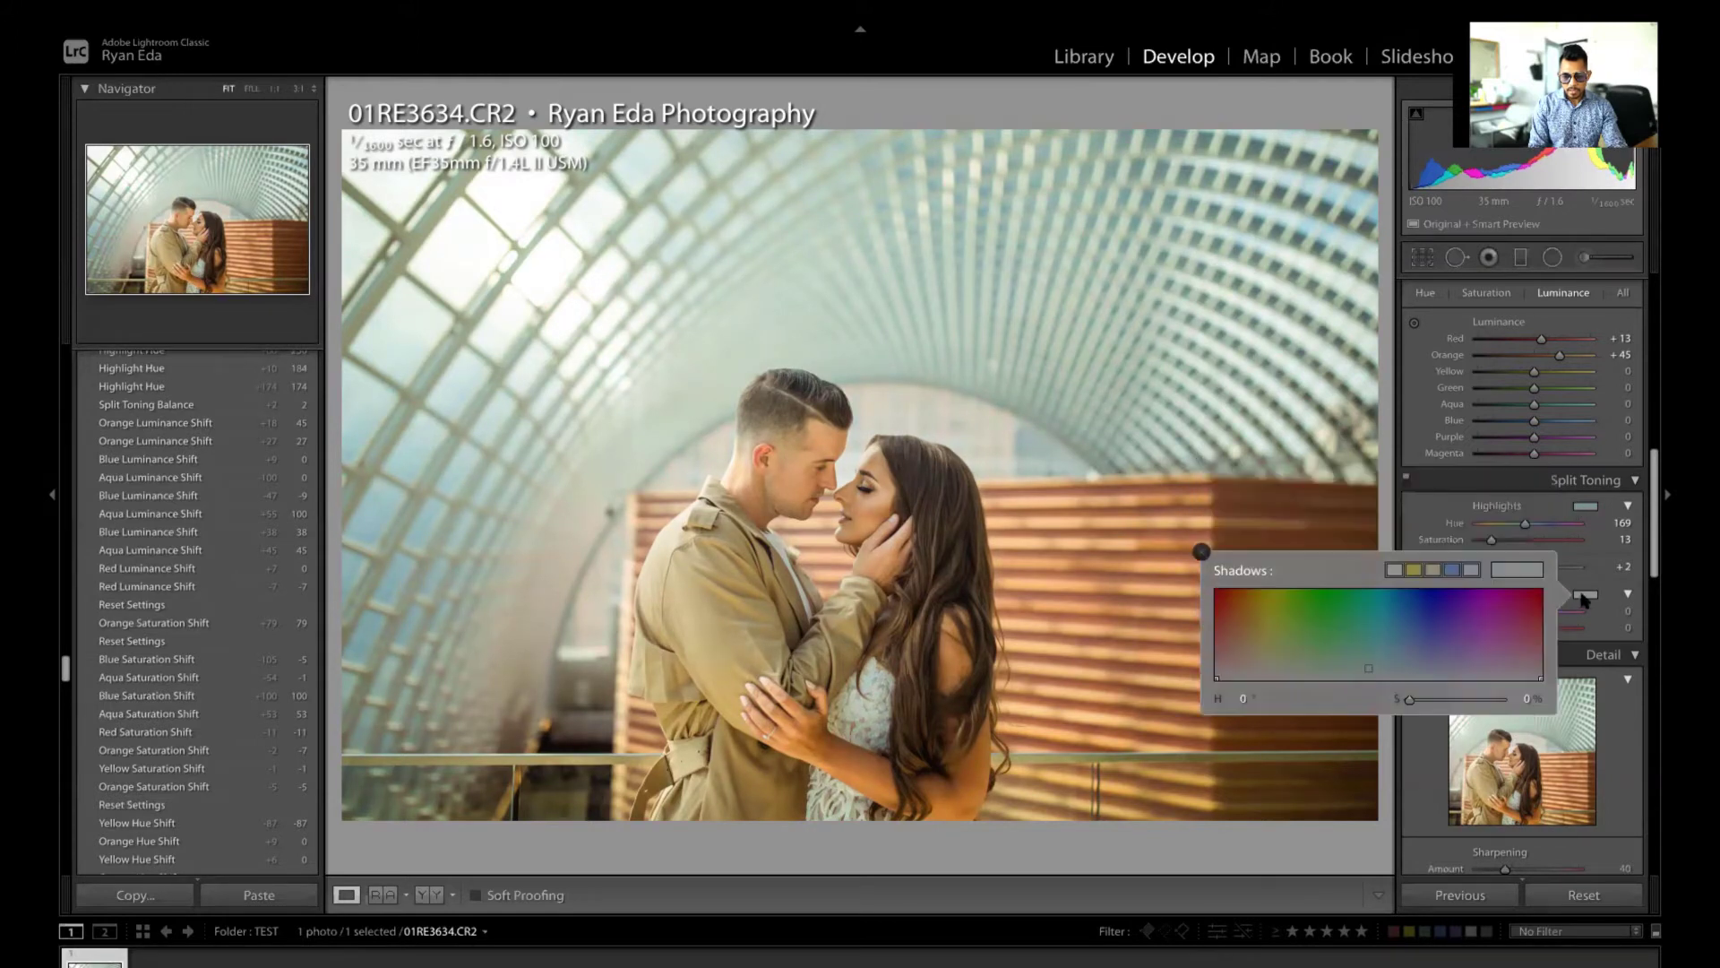
{"action": "left_click", "coordinate": [1366, 667]}
{"action": "left_click_drag", "start_coordinate": [1366, 668], "coordinate": [1365, 666]}
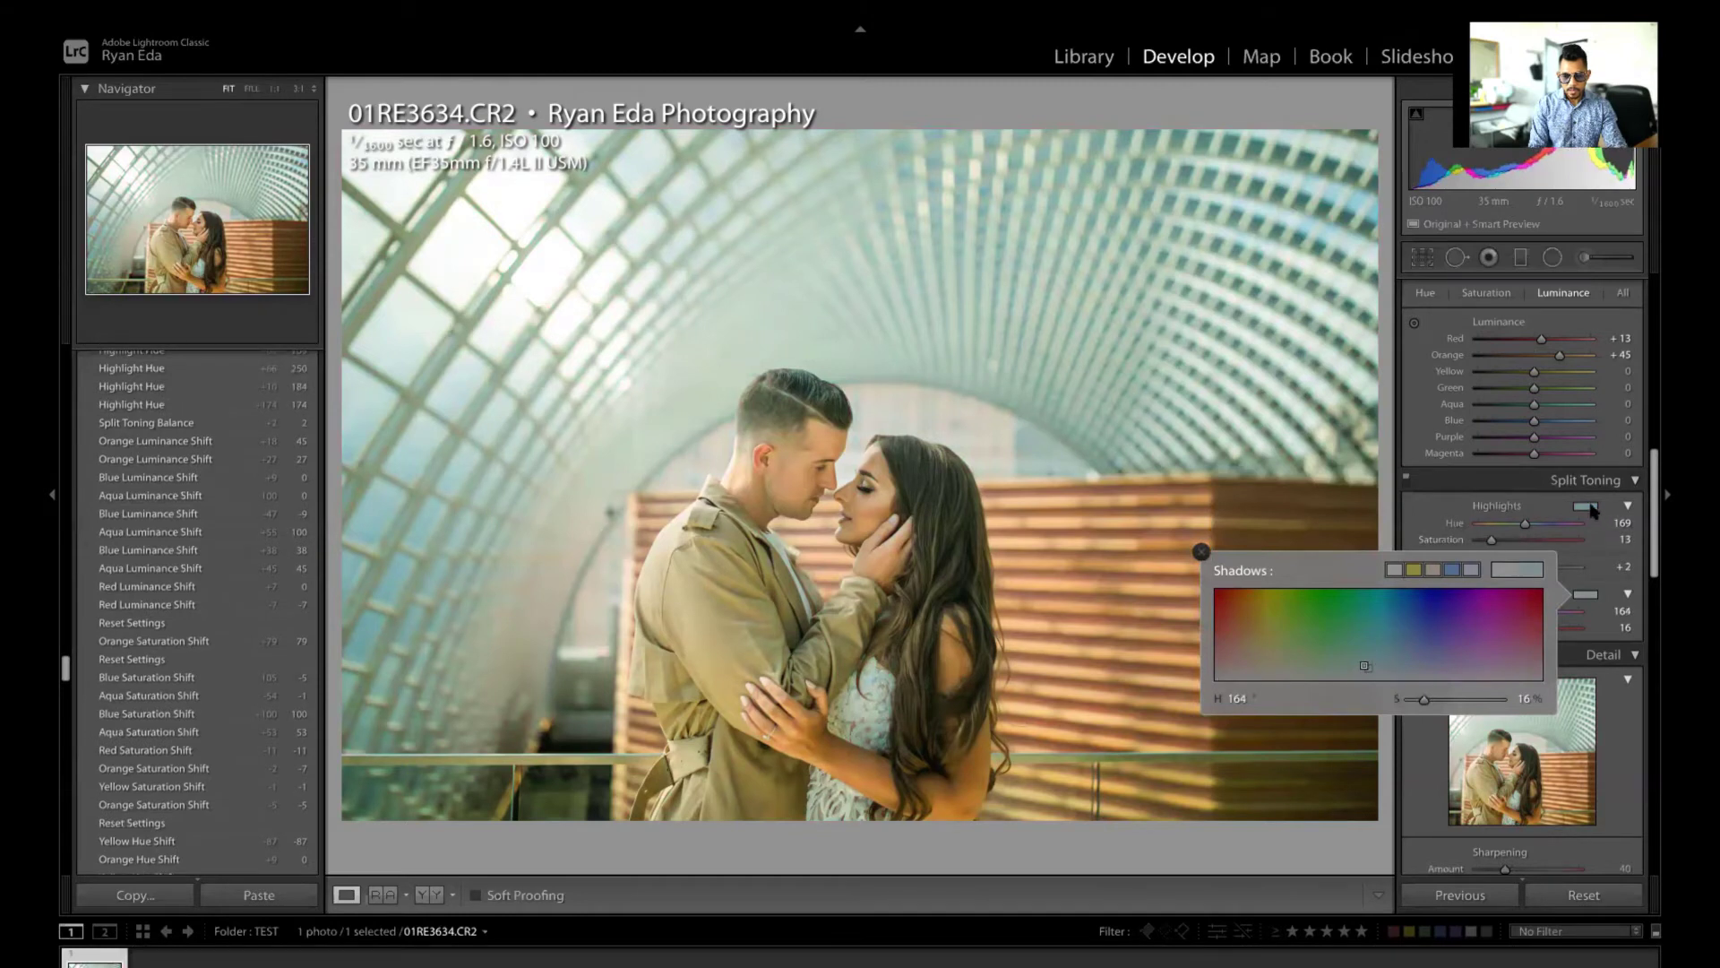
Step: Change the highlight tint to a soft orange with hue 42 and saturation 20
{"action": "left_click", "coordinate": [1582, 505]}
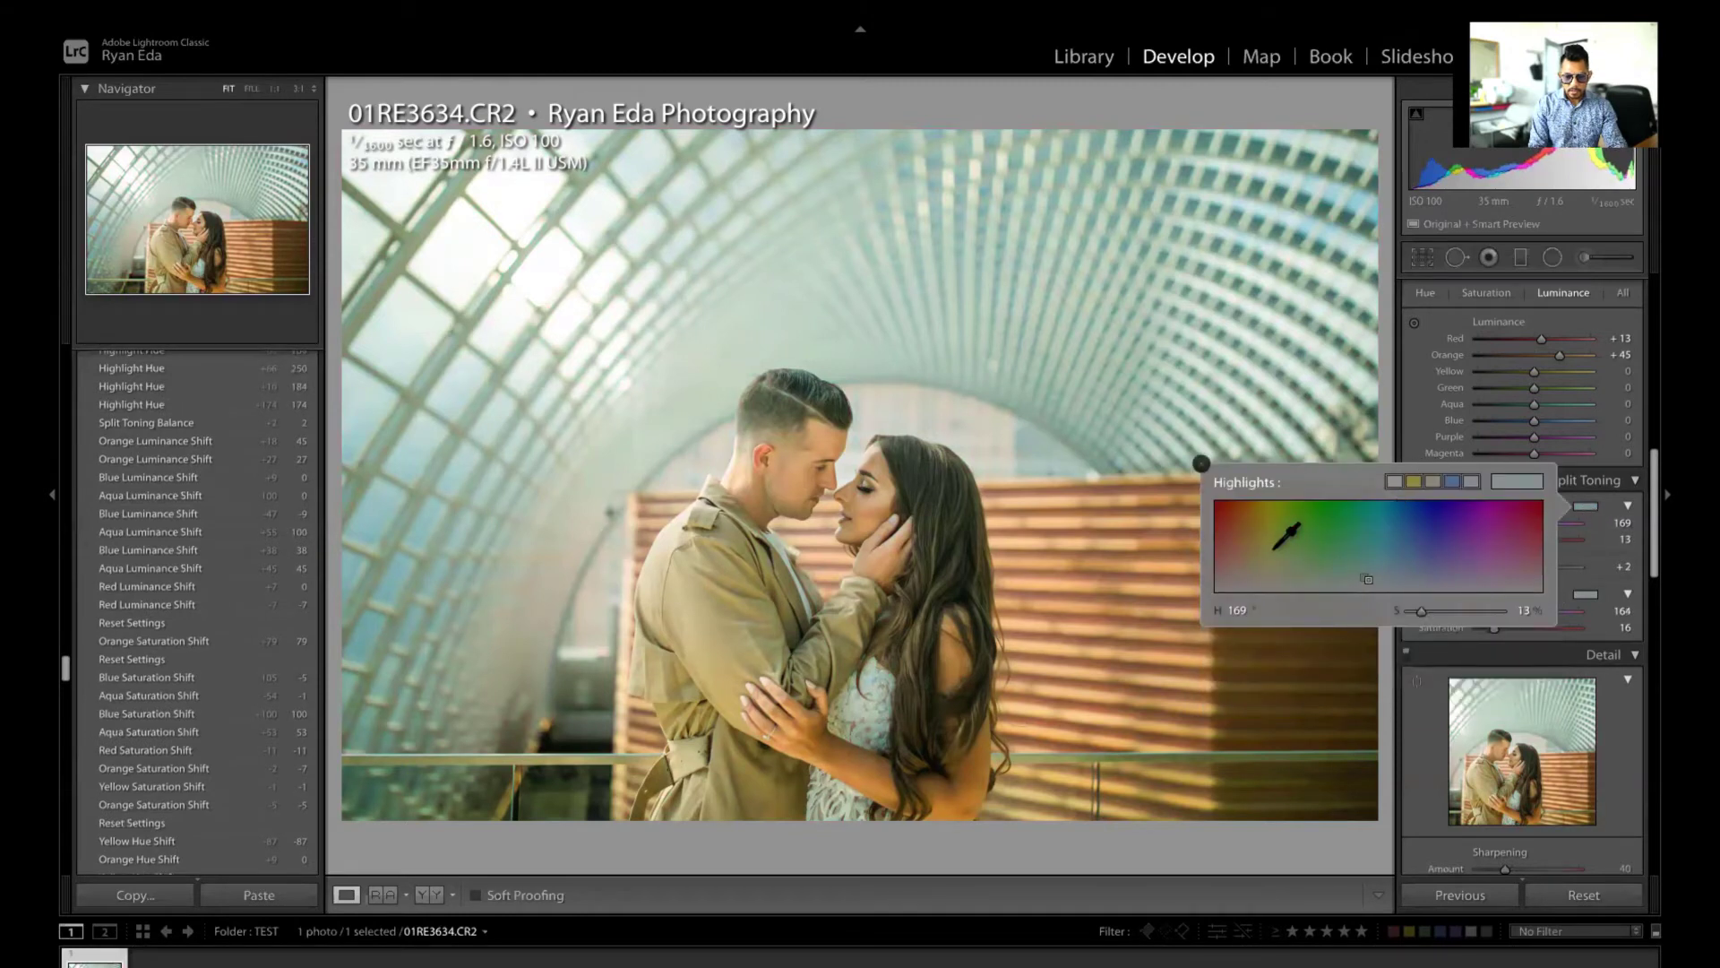
{"action": "mouse_move", "coordinate": [1259, 553]}
{"action": "left_mouse_down"}
{"action": "mouse_move", "coordinate": [1246, 560]}
{"action": "mouse_move", "coordinate": [1245, 517]}
{"action": "mouse_move", "coordinate": [1223, 555]}
{"action": "mouse_move", "coordinate": [1247, 545]}
{"action": "left_mouse_up"}
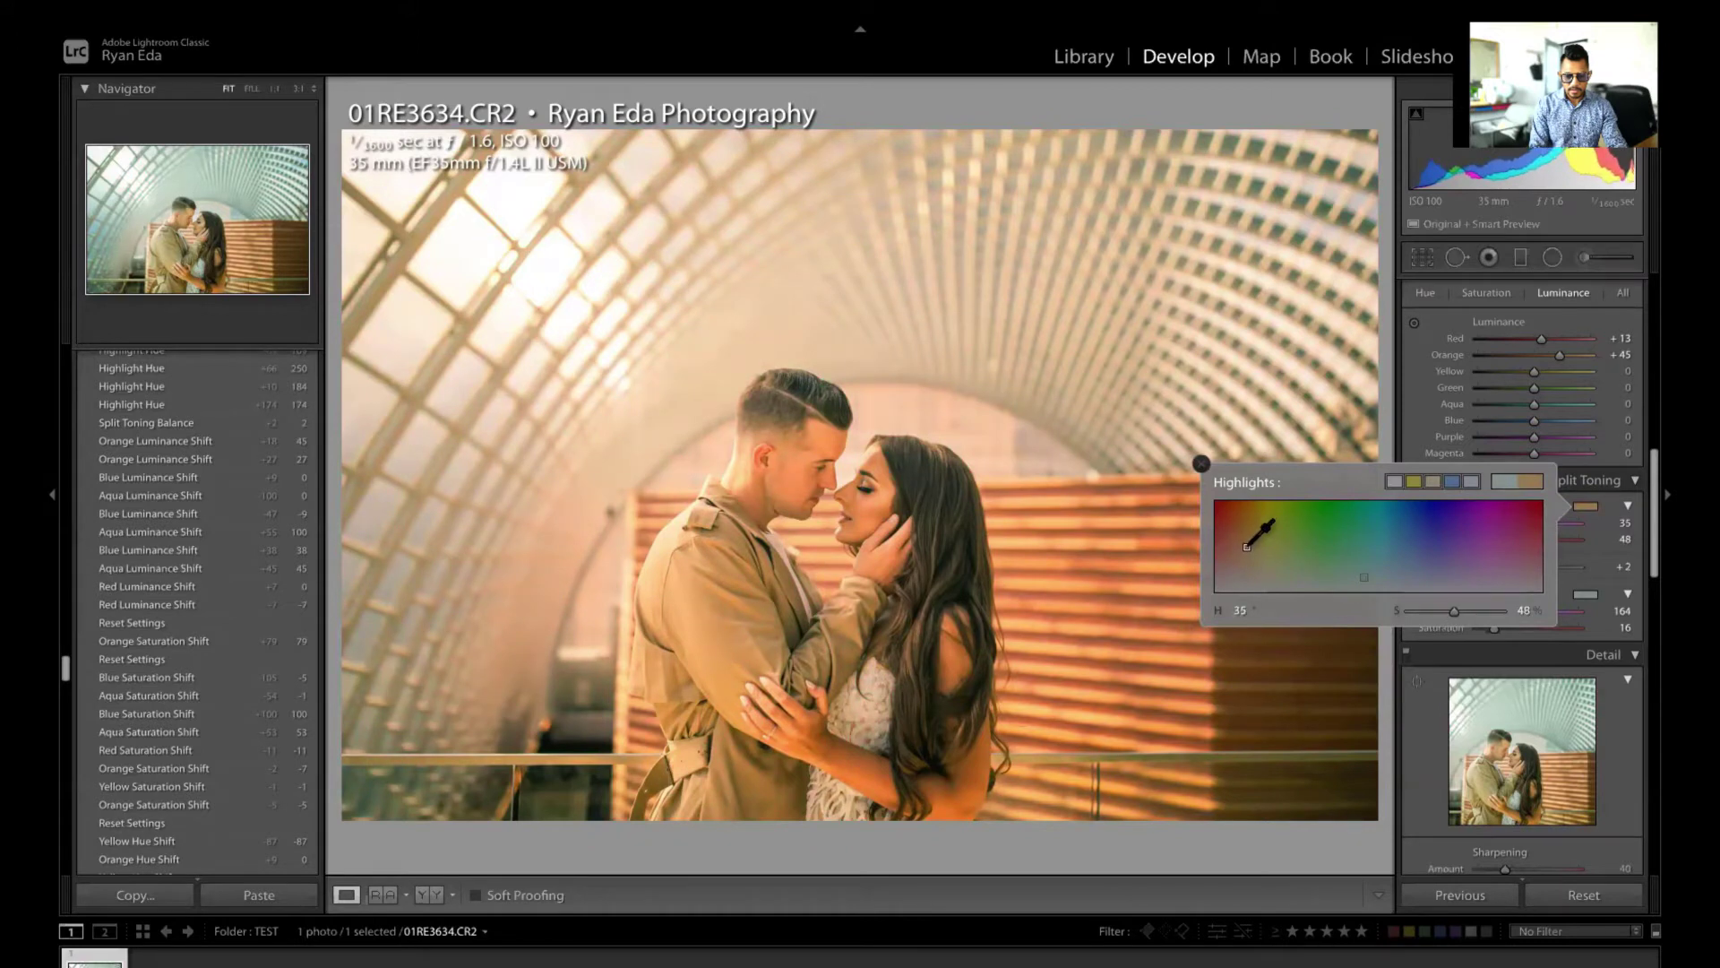
{"action": "left_click_drag", "start_coordinate": [1246, 546], "coordinate": [1252, 520]}
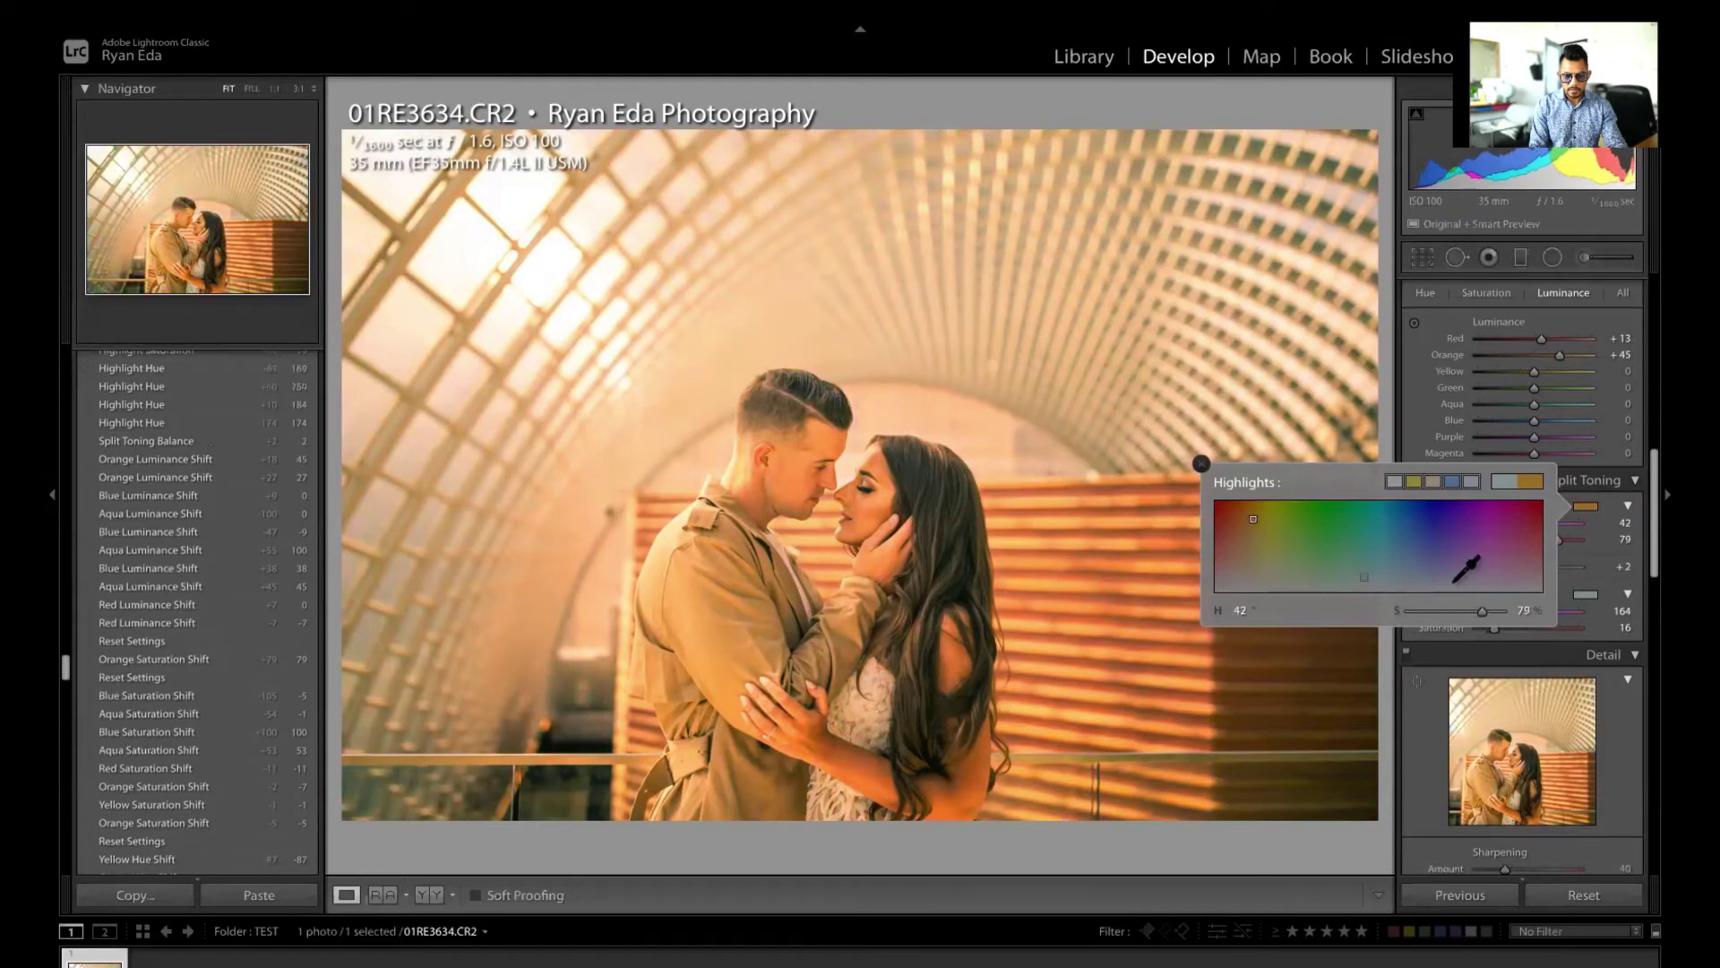
{"action": "left_click", "coordinate": [1420, 435]}
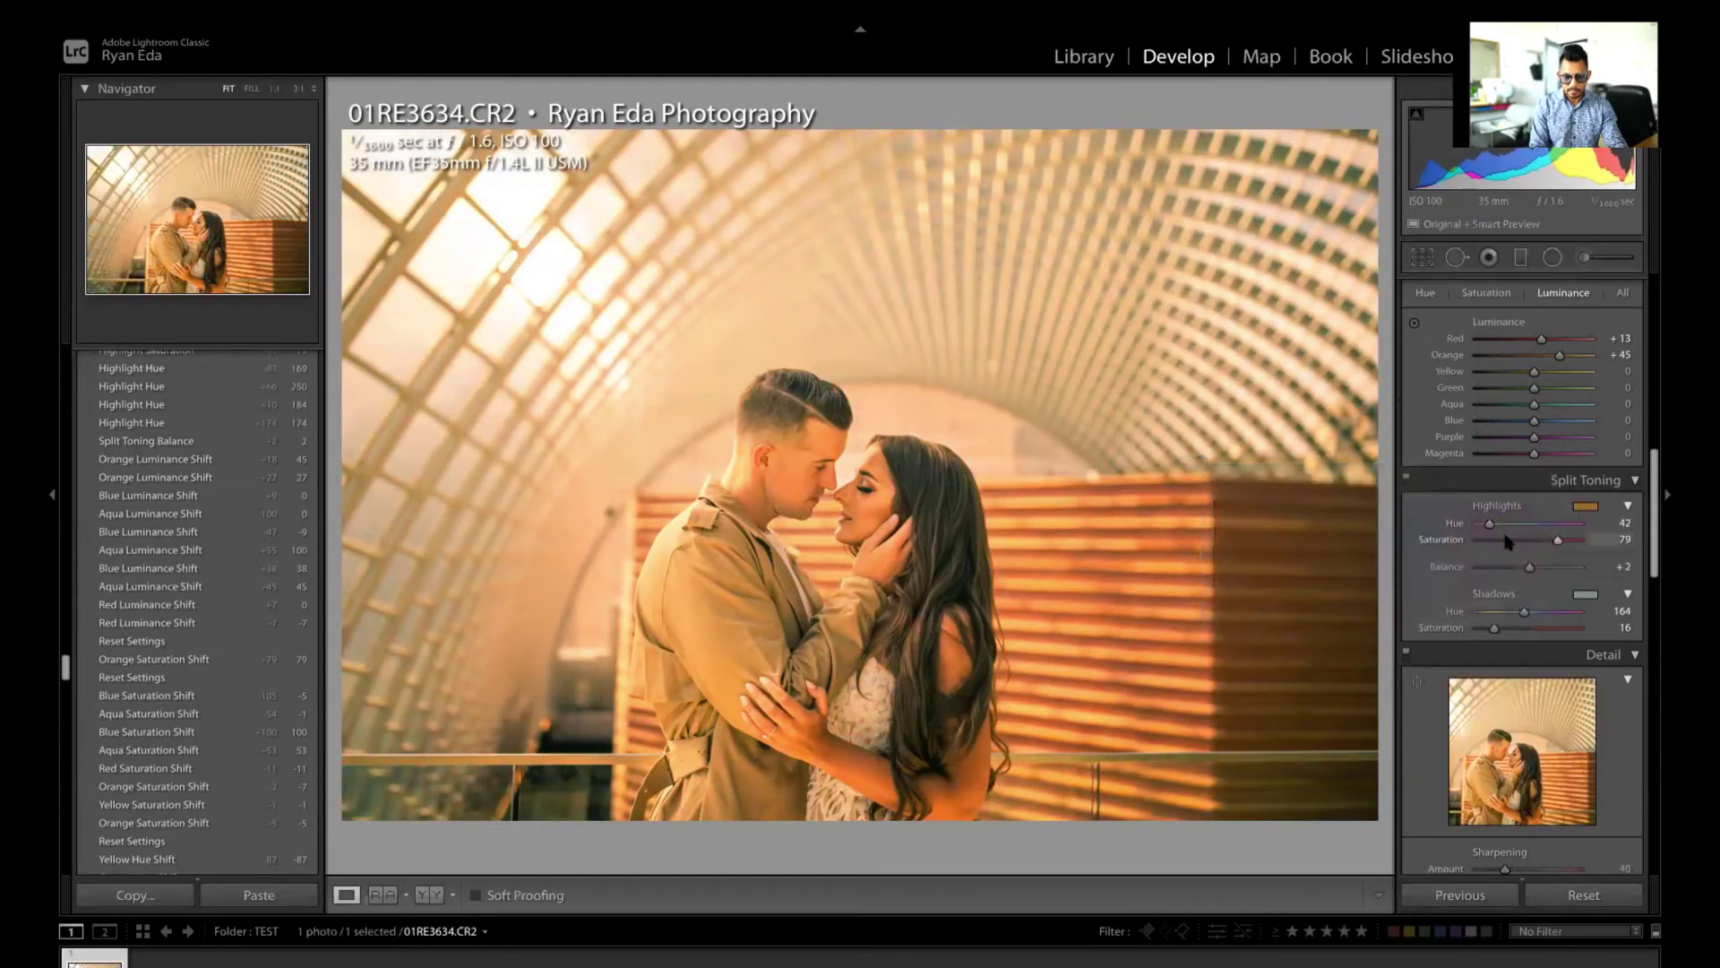
{"action": "left_click_drag", "start_coordinate": [1559, 541], "coordinate": [1498, 541]}
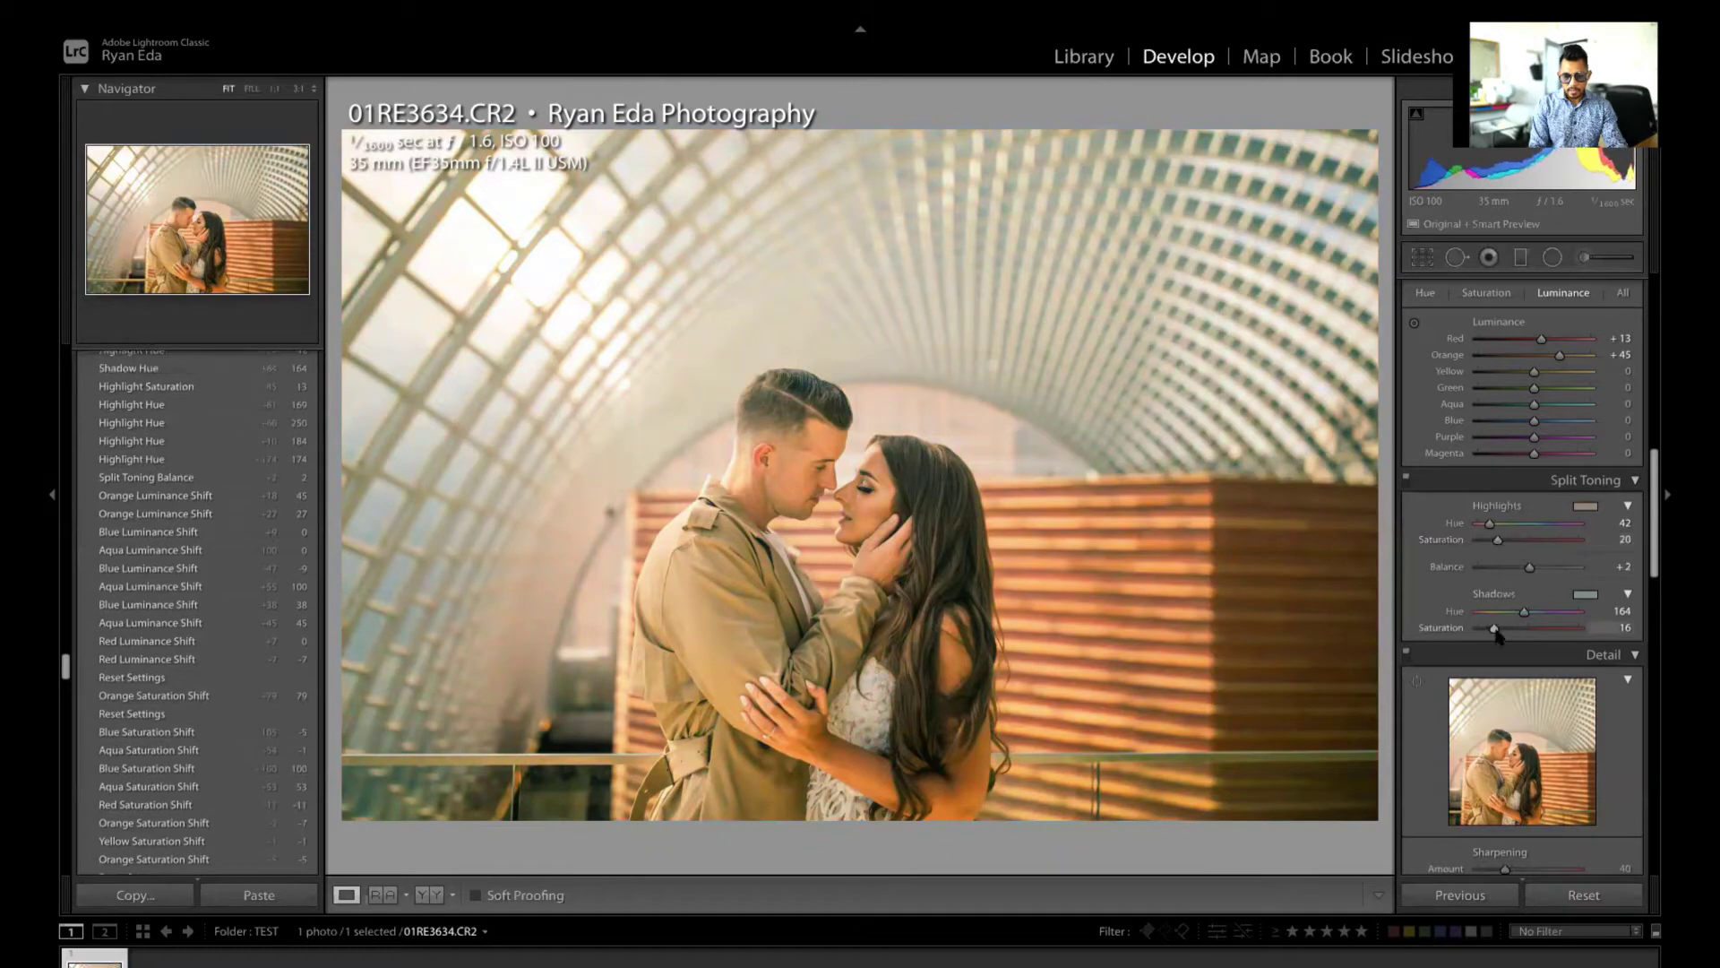
Step: Adjust the split toning to shadow saturation 33, balance -13 and highlight hue 32
{"action": "left_click_drag", "start_coordinate": [1495, 629], "coordinate": [1514, 632]}
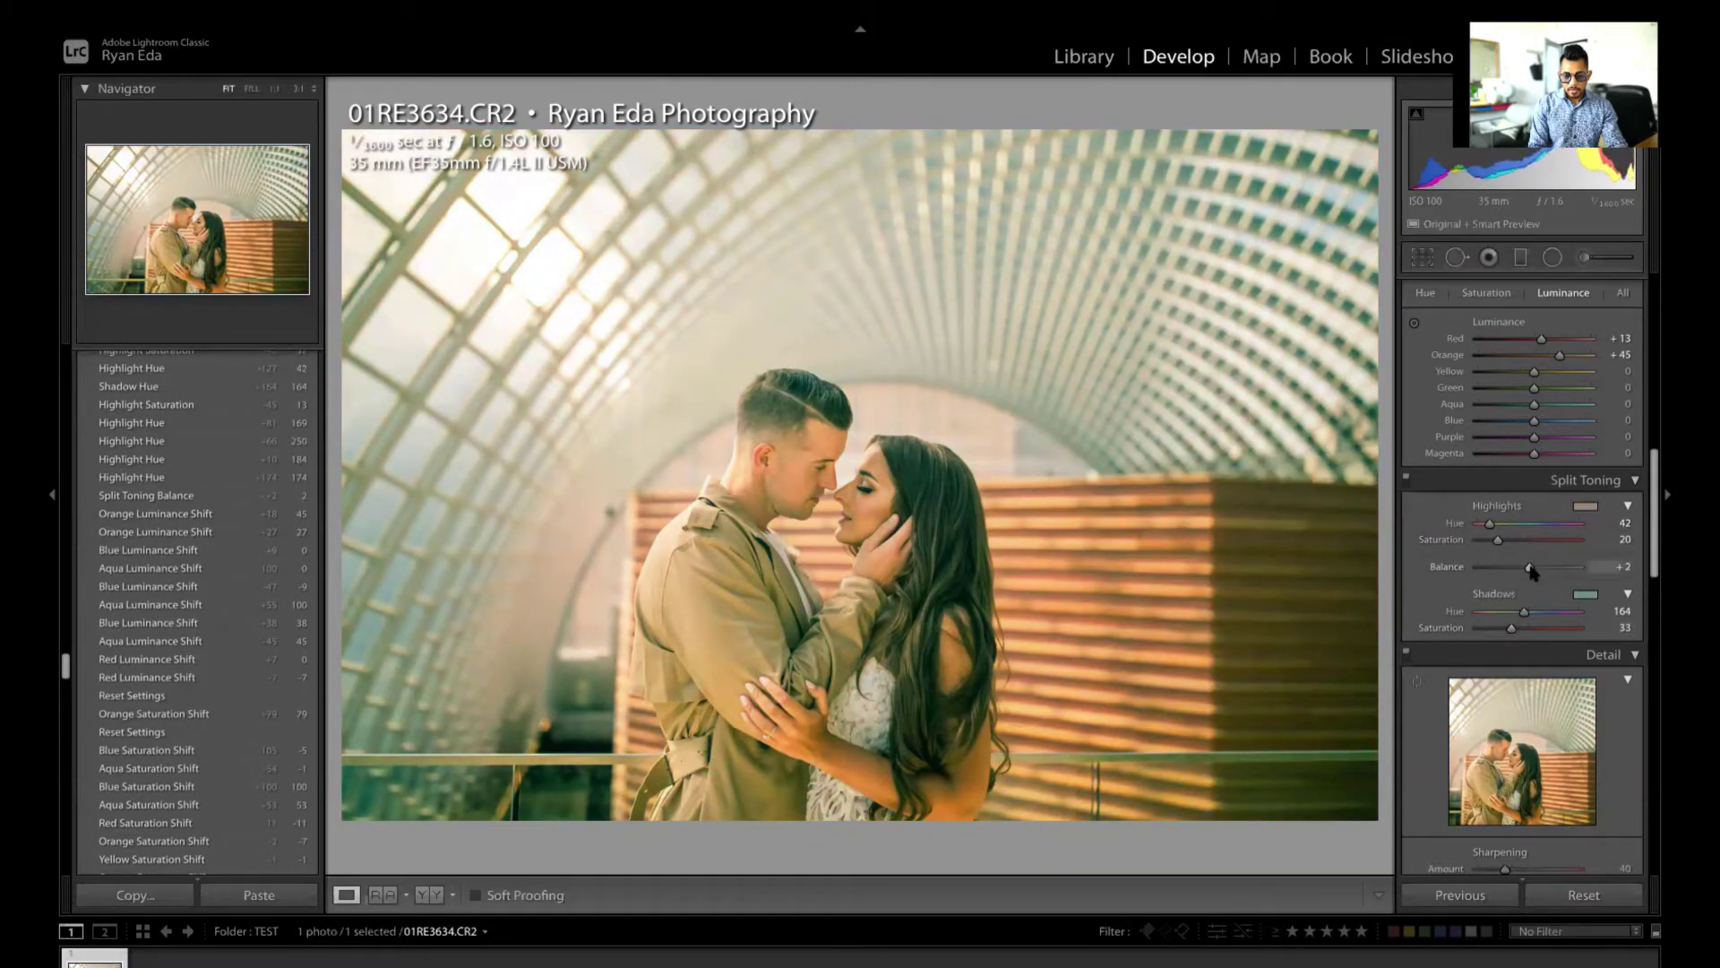
{"action": "left_click_drag", "start_coordinate": [1530, 571], "coordinate": [1525, 575]}
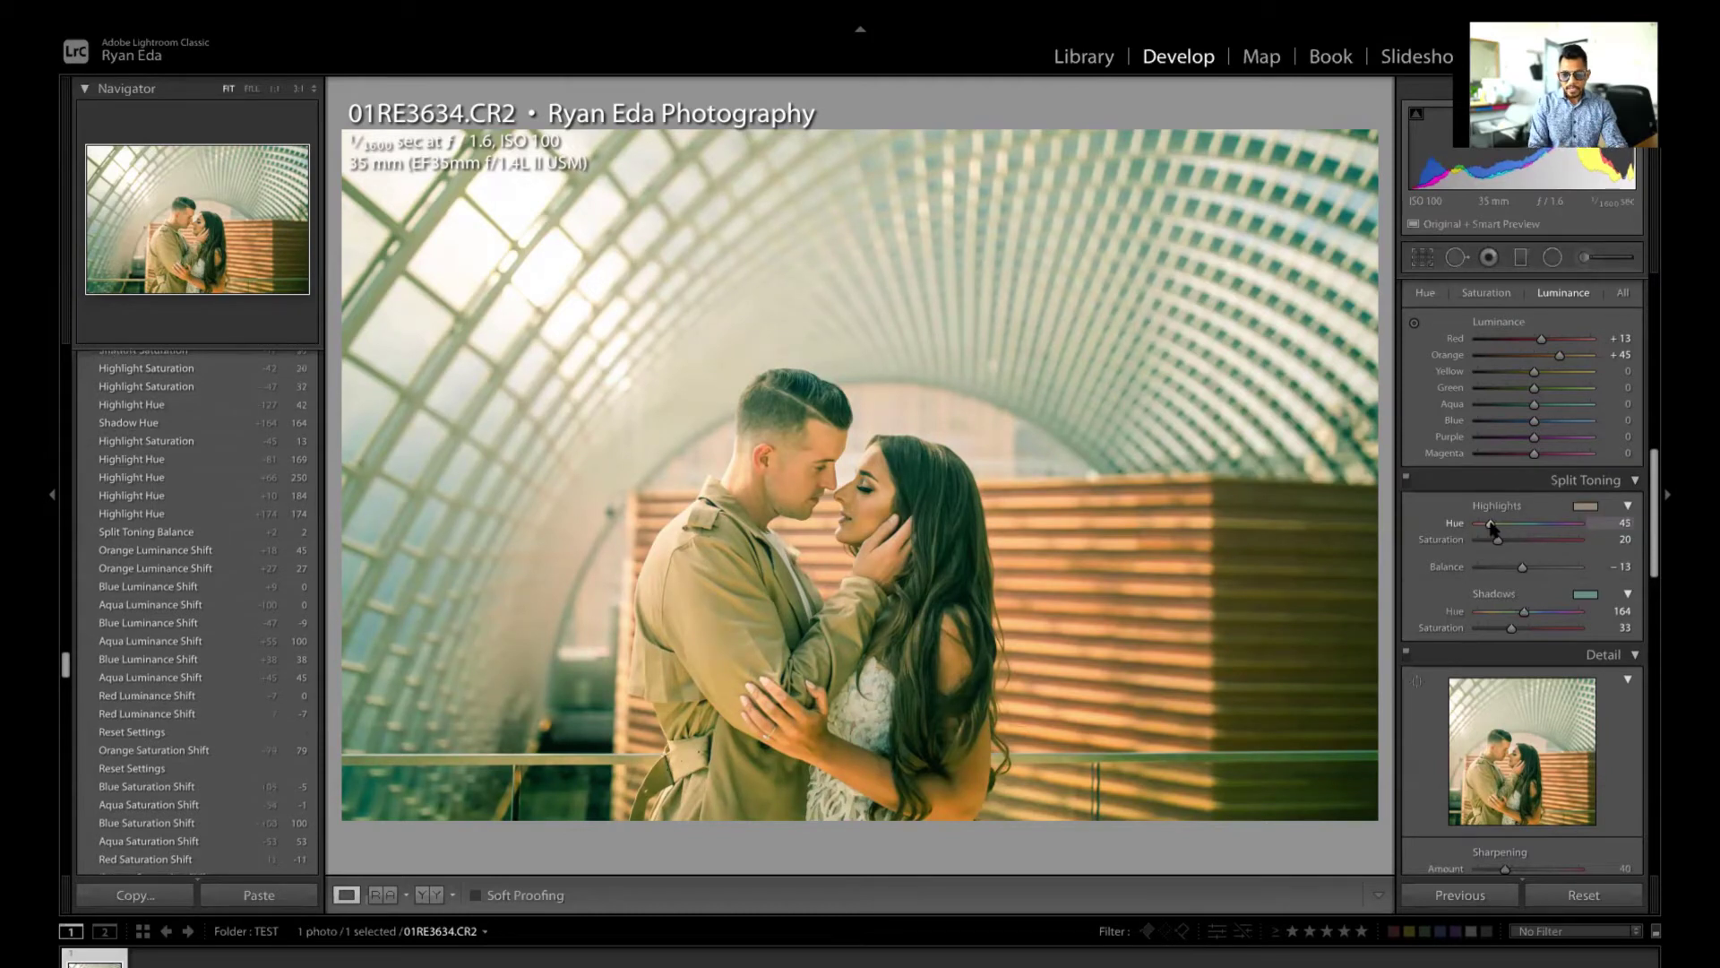
{"action": "left_click_drag", "start_coordinate": [1492, 525], "coordinate": [1487, 529]}
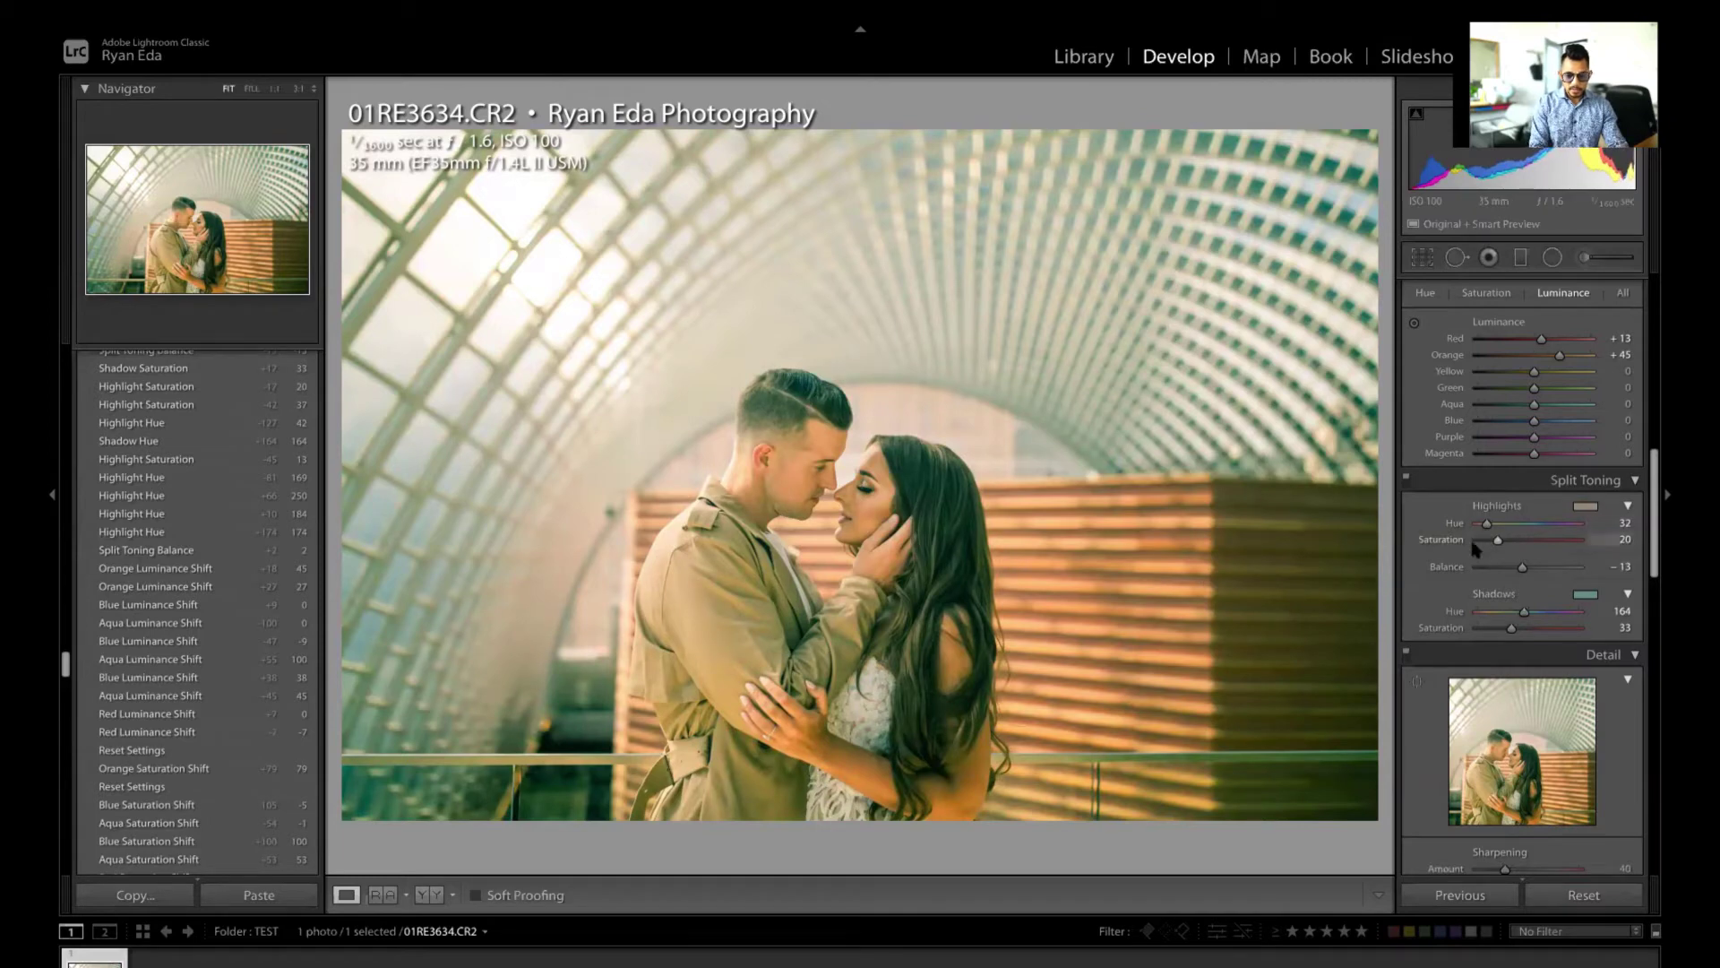
Step: Compare the toned photo with its unedited version and check the current highlight tint in the color picker
{"action": "key", "text": "backslash"}
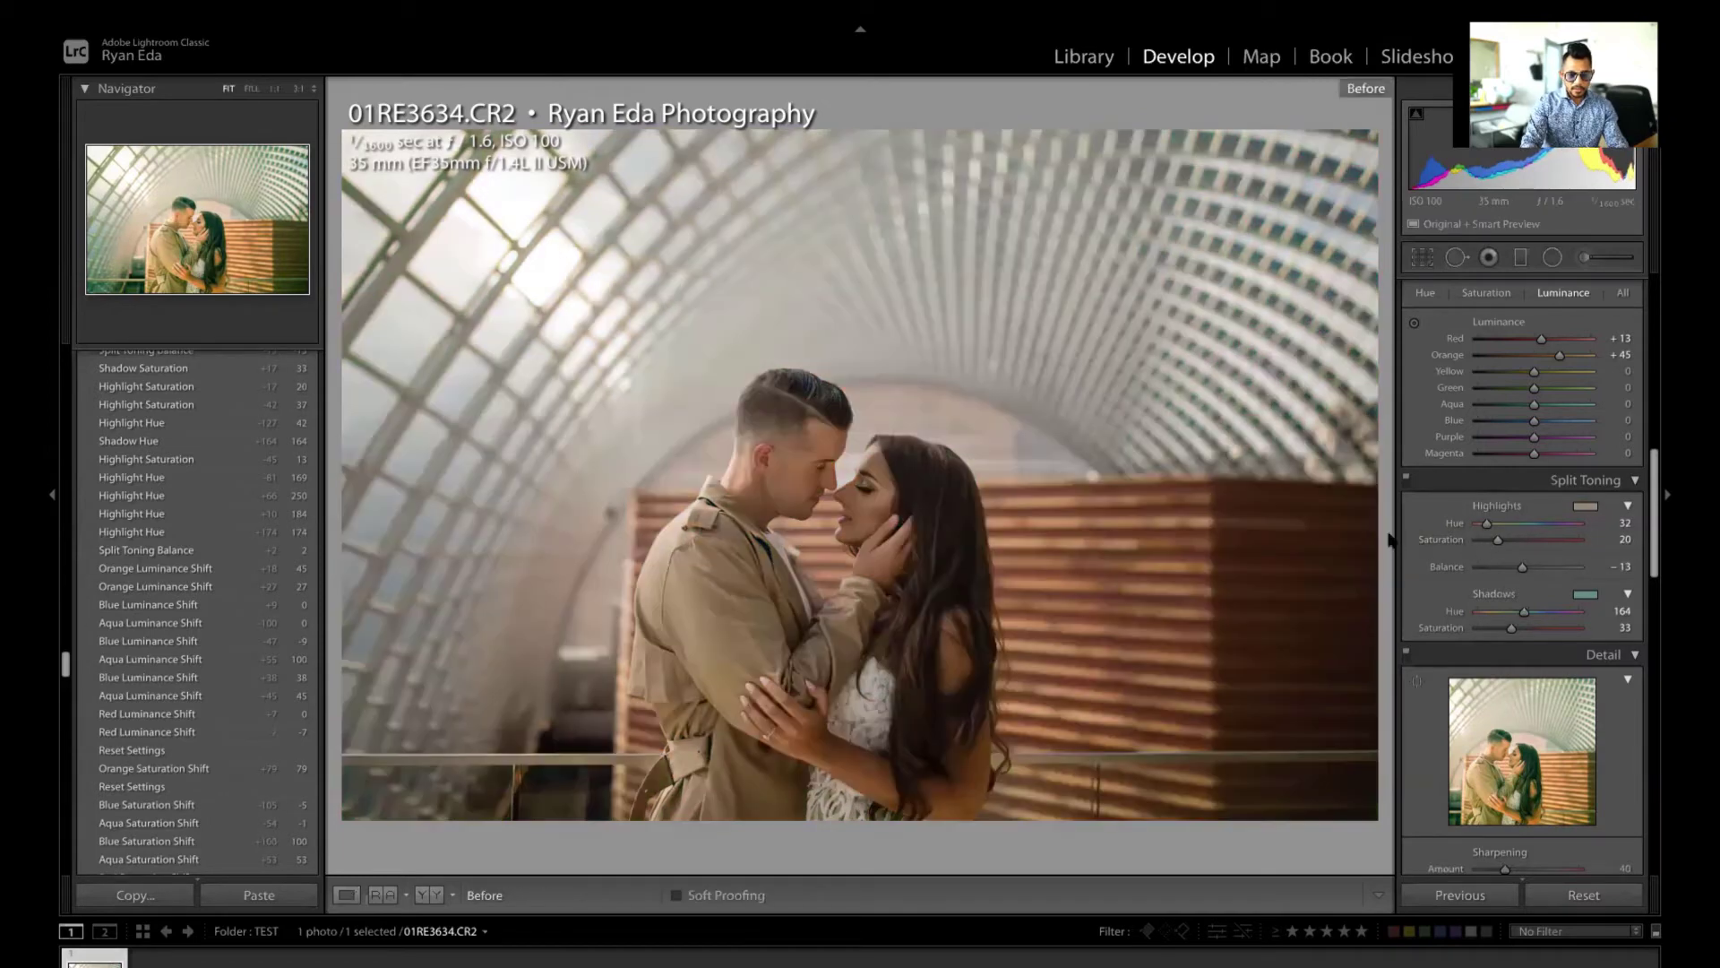
{"action": "key", "text": "backslash"}
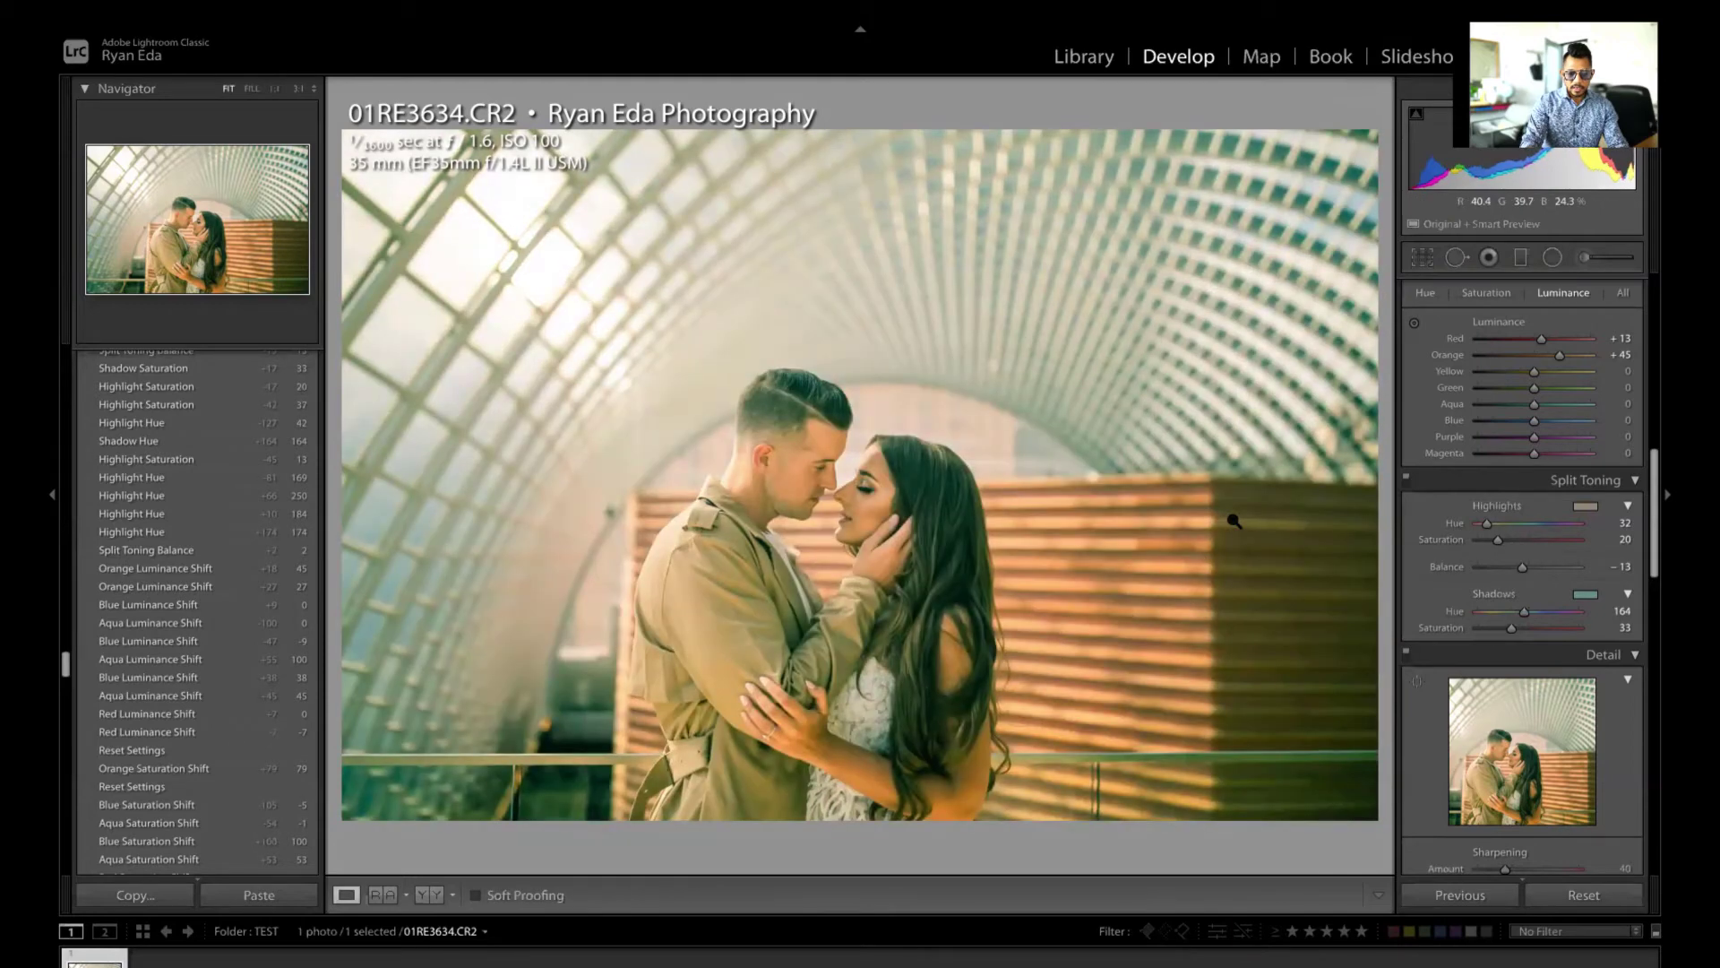
{"action": "left_click", "coordinate": [1584, 507]}
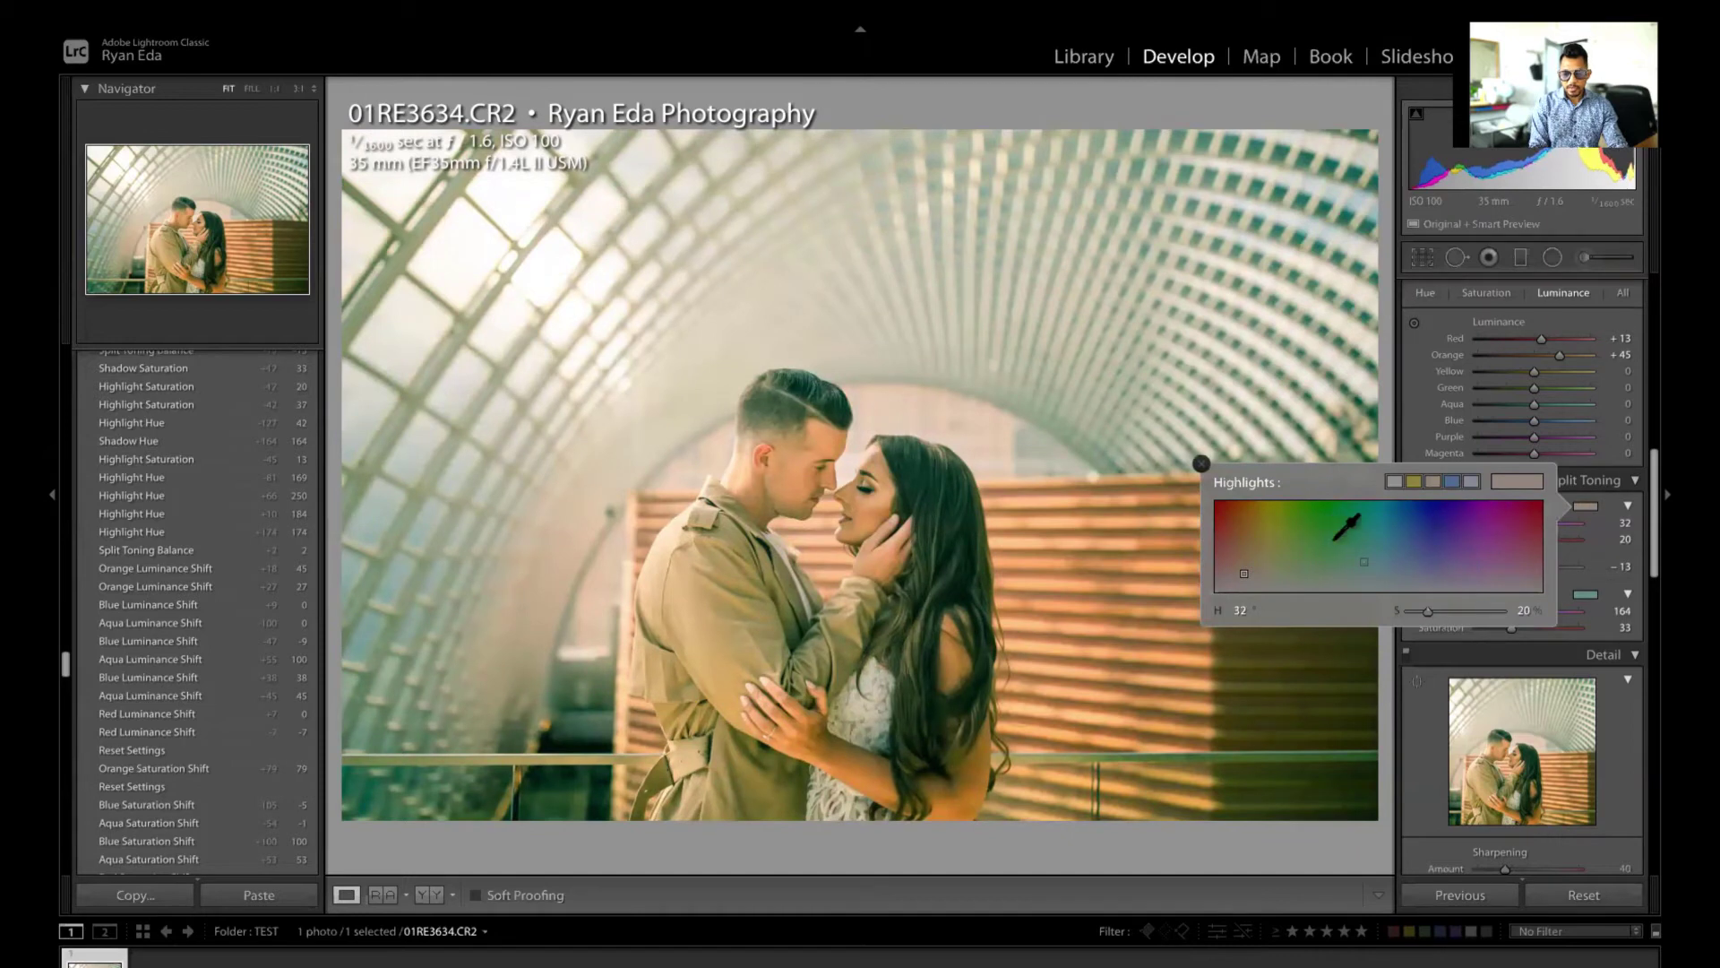
{"action": "left_click", "coordinate": [1414, 407]}
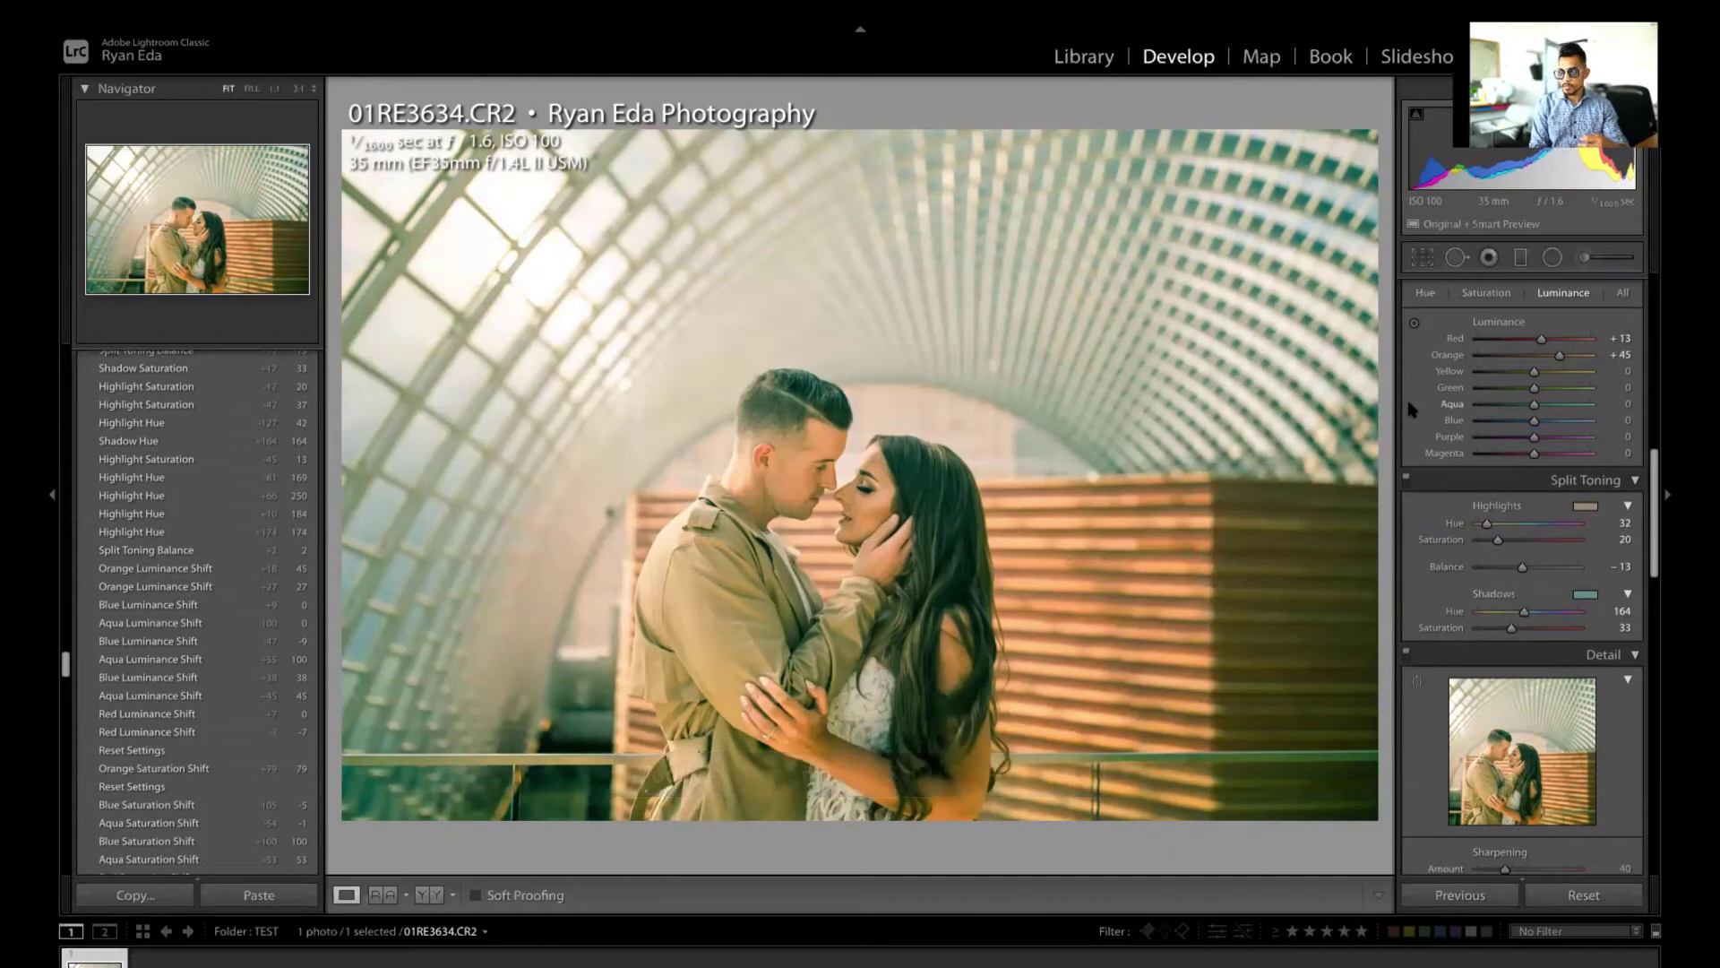
Step: Tint the highlights yellow at hue 54, saturation 37, and the shadows teal-blue at hue 185, saturation 26
{"action": "left_click", "coordinate": [1586, 506]}
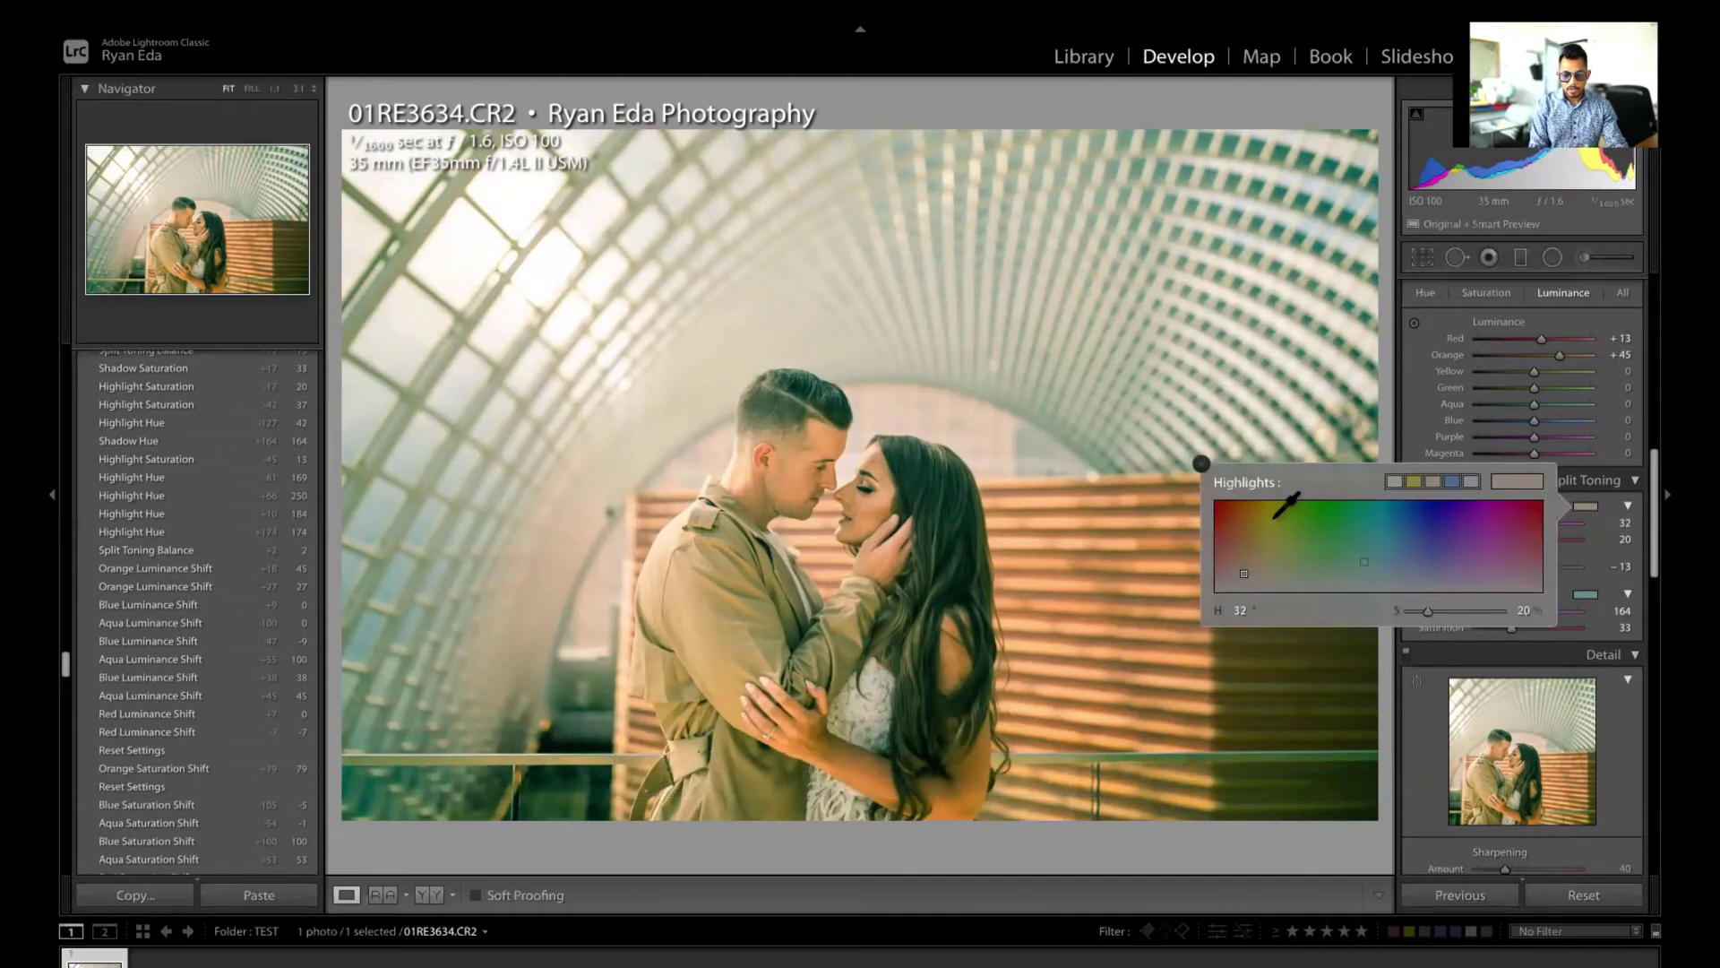
{"action": "left_click_drag", "start_coordinate": [1285, 504], "coordinate": [1266, 558]}
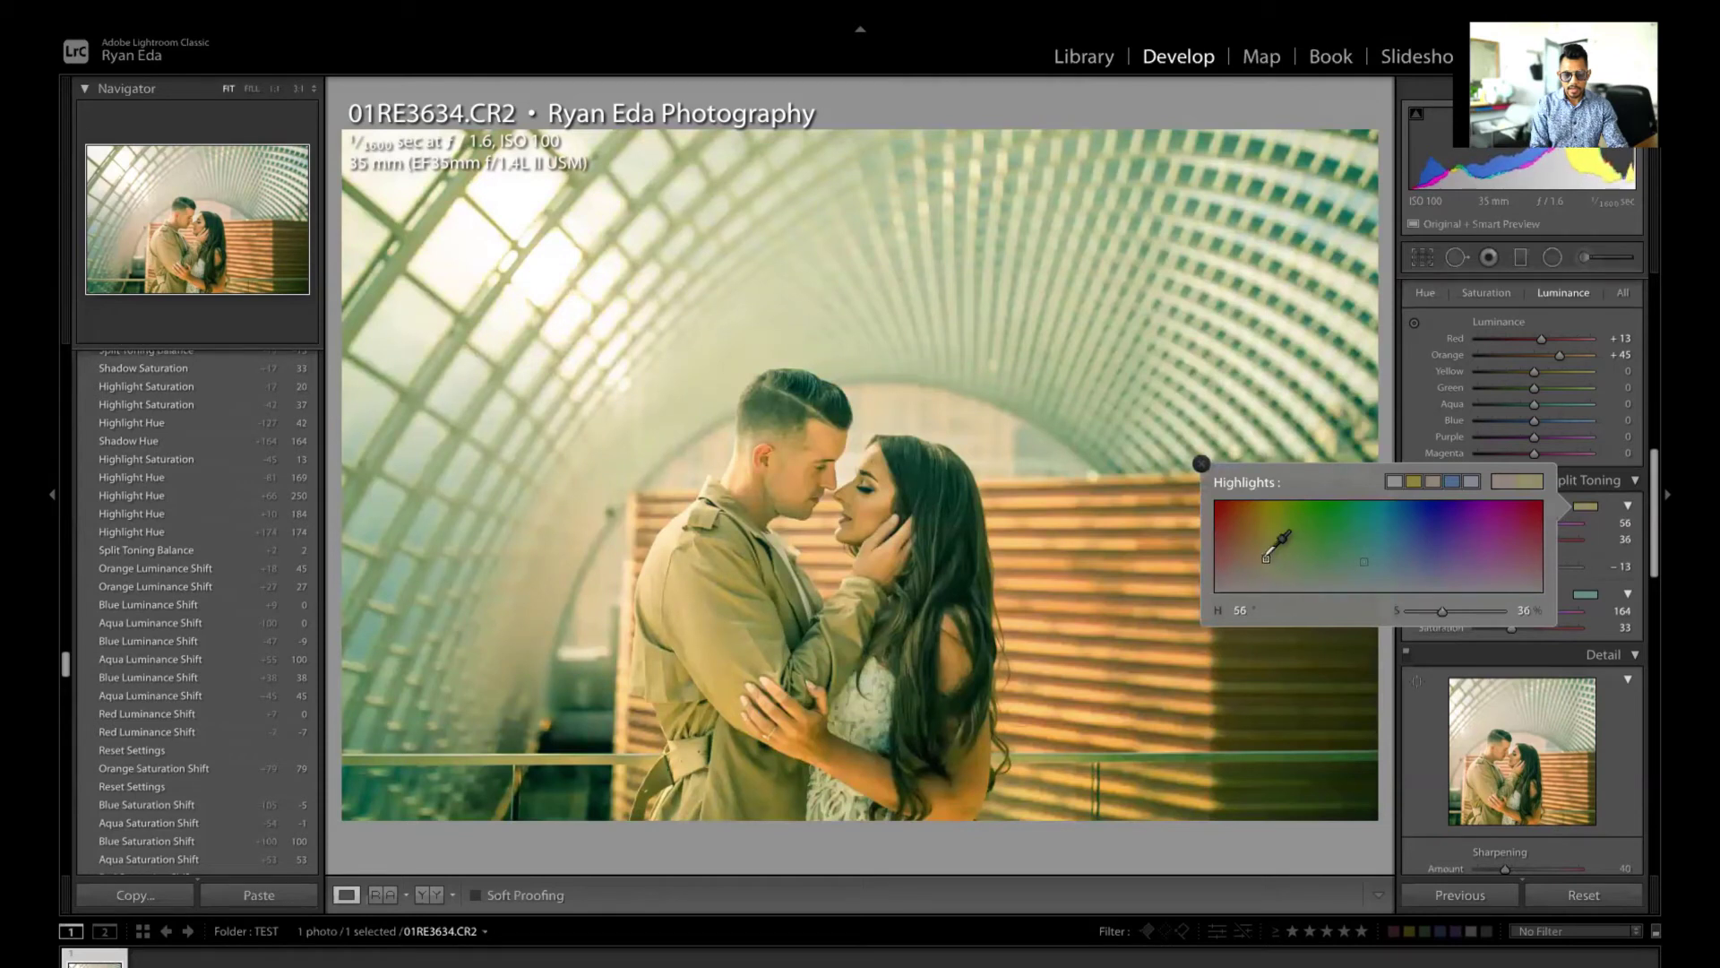
{"action": "left_click", "coordinate": [1587, 595]}
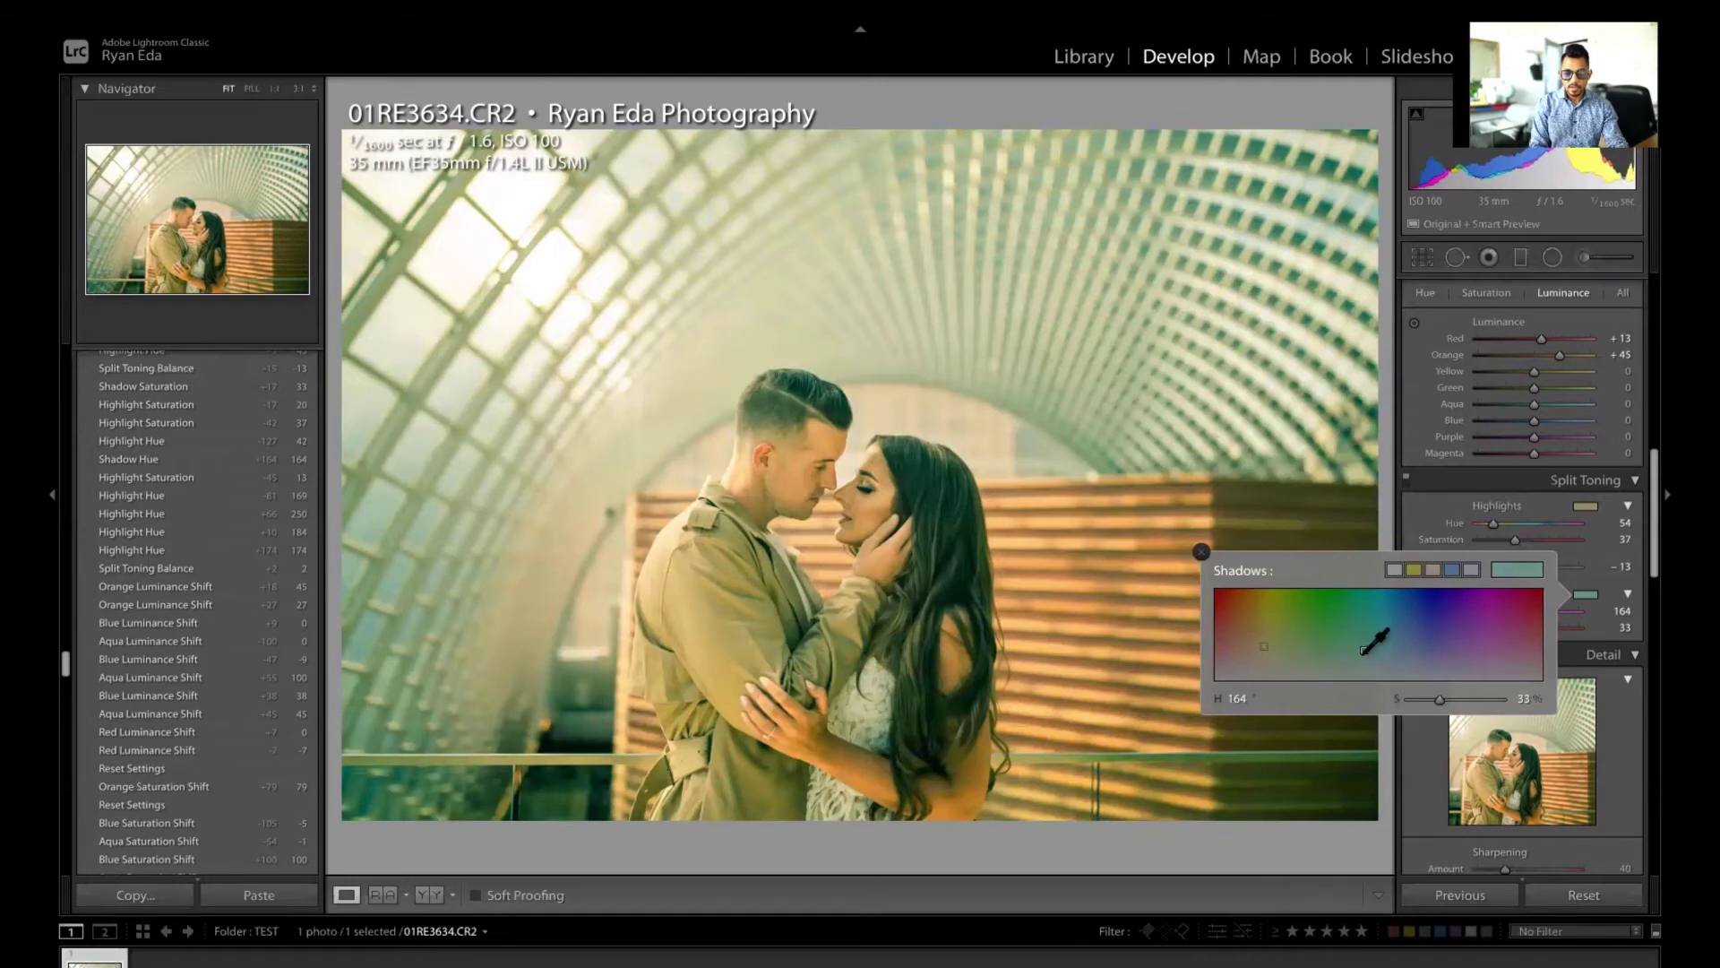
{"action": "left_click_drag", "start_coordinate": [1363, 651], "coordinate": [1383, 656]}
{"action": "left_click", "coordinate": [1419, 508]}
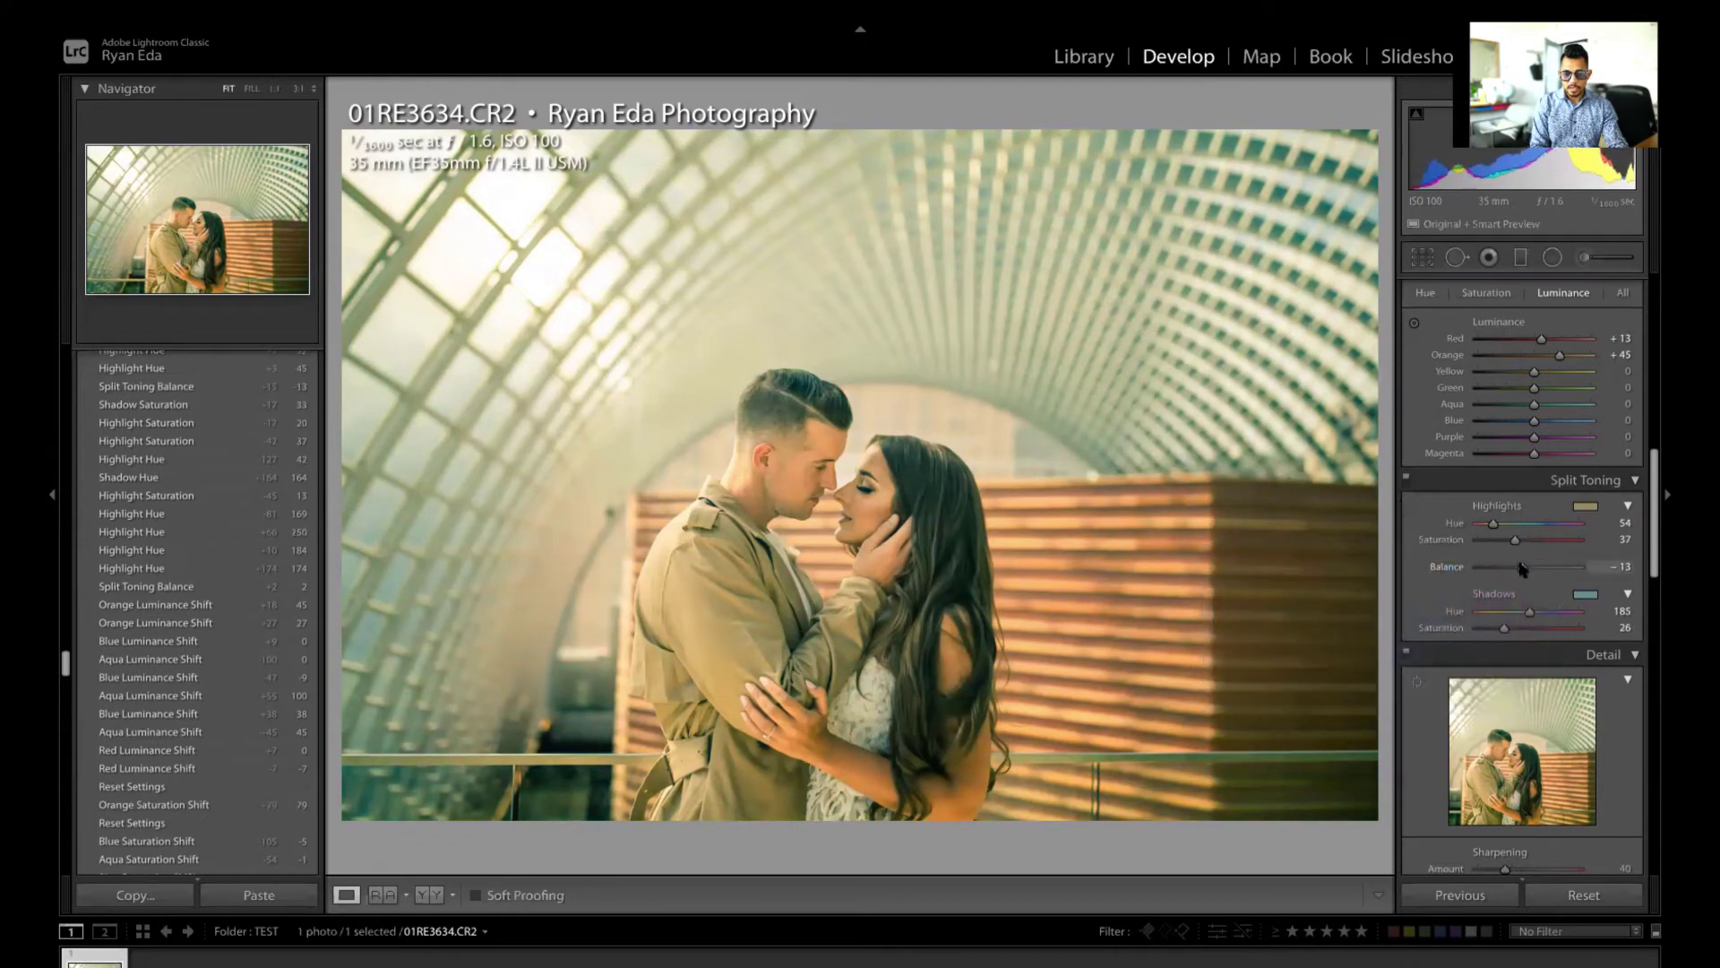
Step: Fine-tune the split toning to balance +14, shadow saturation 18 and highlight saturation 44
{"action": "left_click_drag", "start_coordinate": [1521, 567], "coordinate": [1538, 571]}
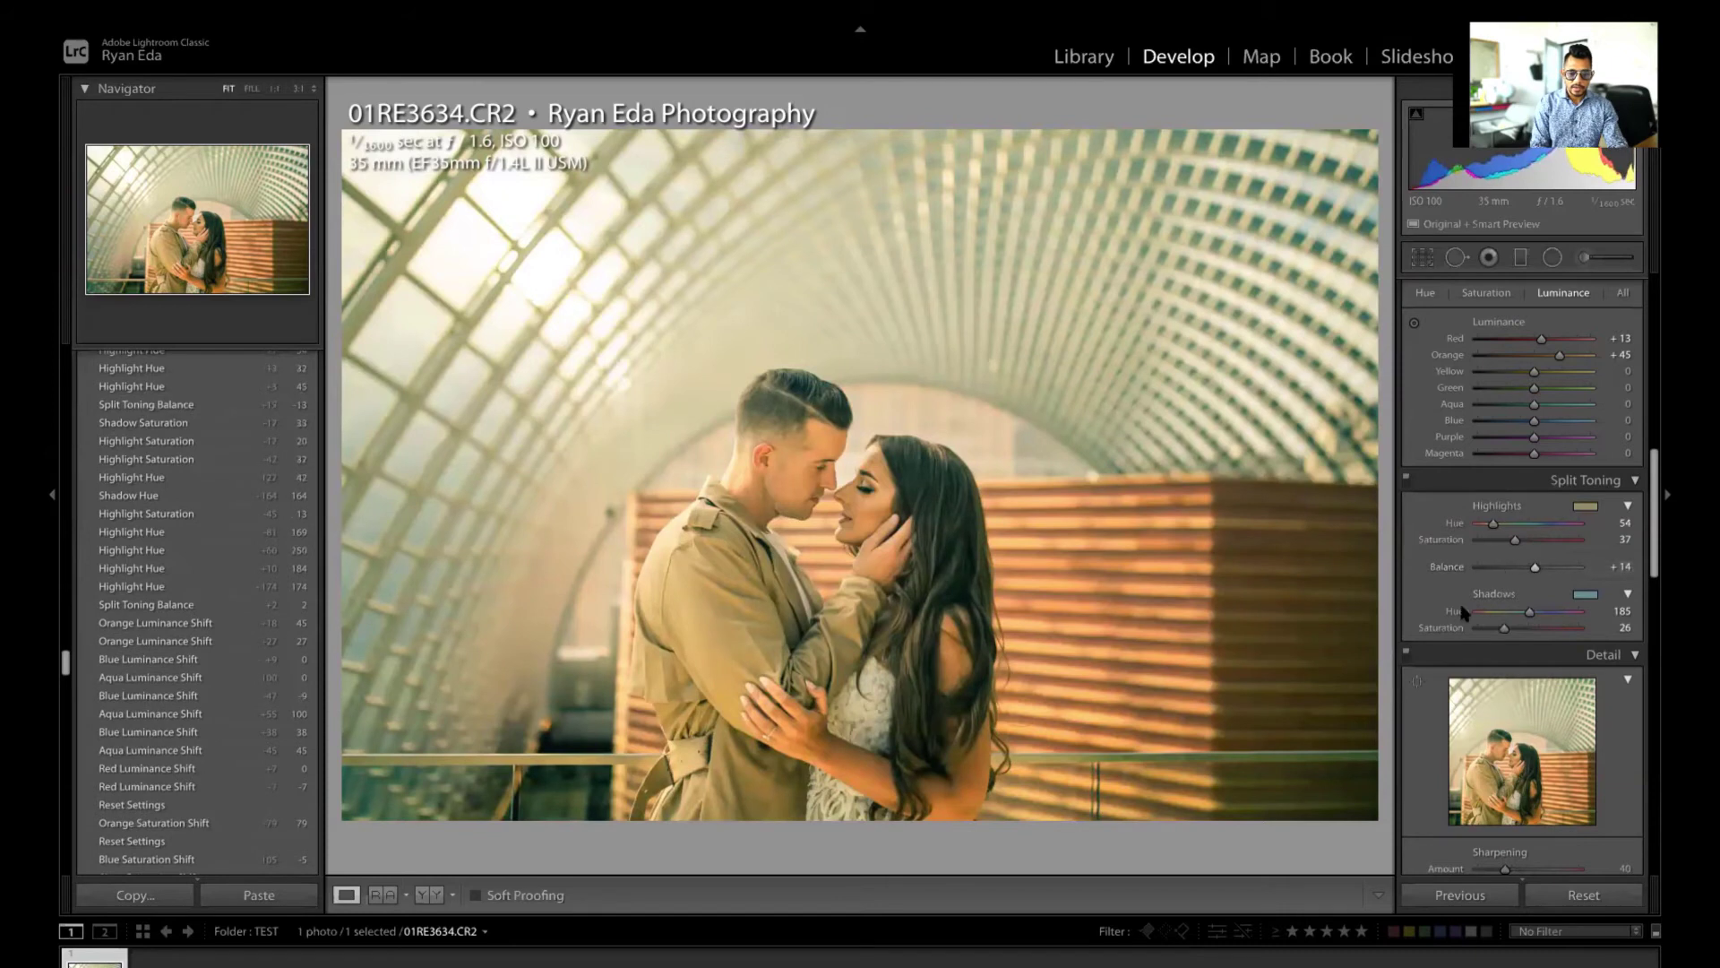
{"action": "left_click_drag", "start_coordinate": [1502, 631], "coordinate": [1495, 633]}
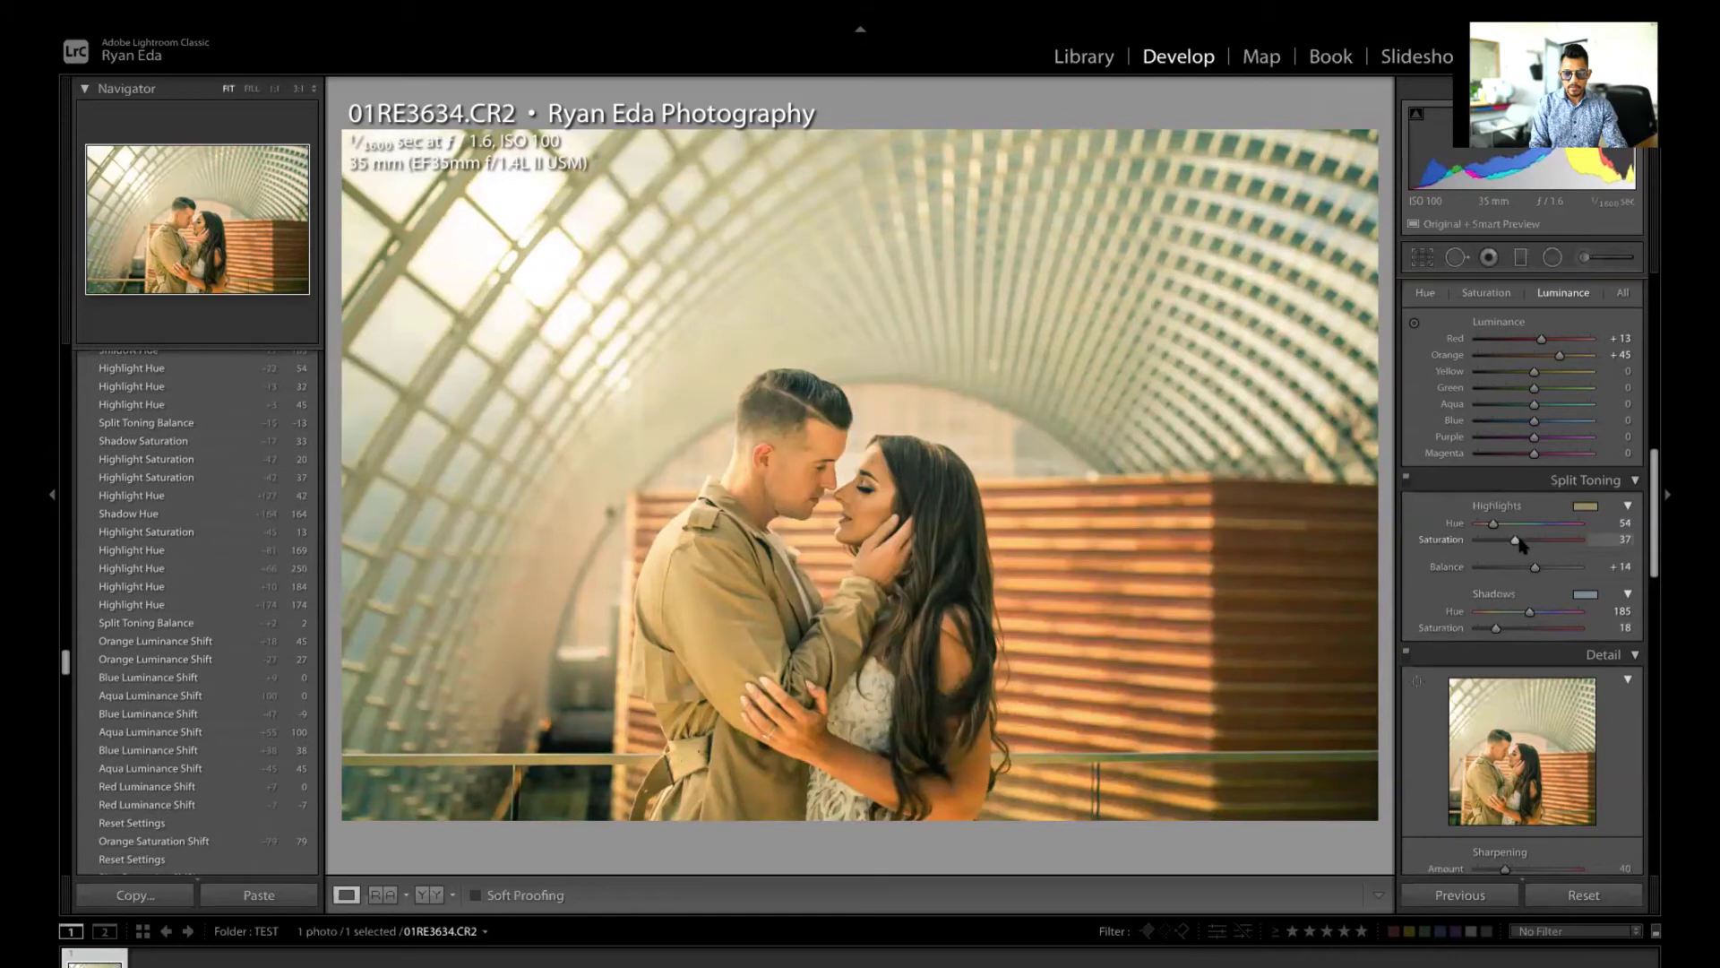
{"action": "left_click_drag", "start_coordinate": [1520, 541], "coordinate": [1522, 542]}
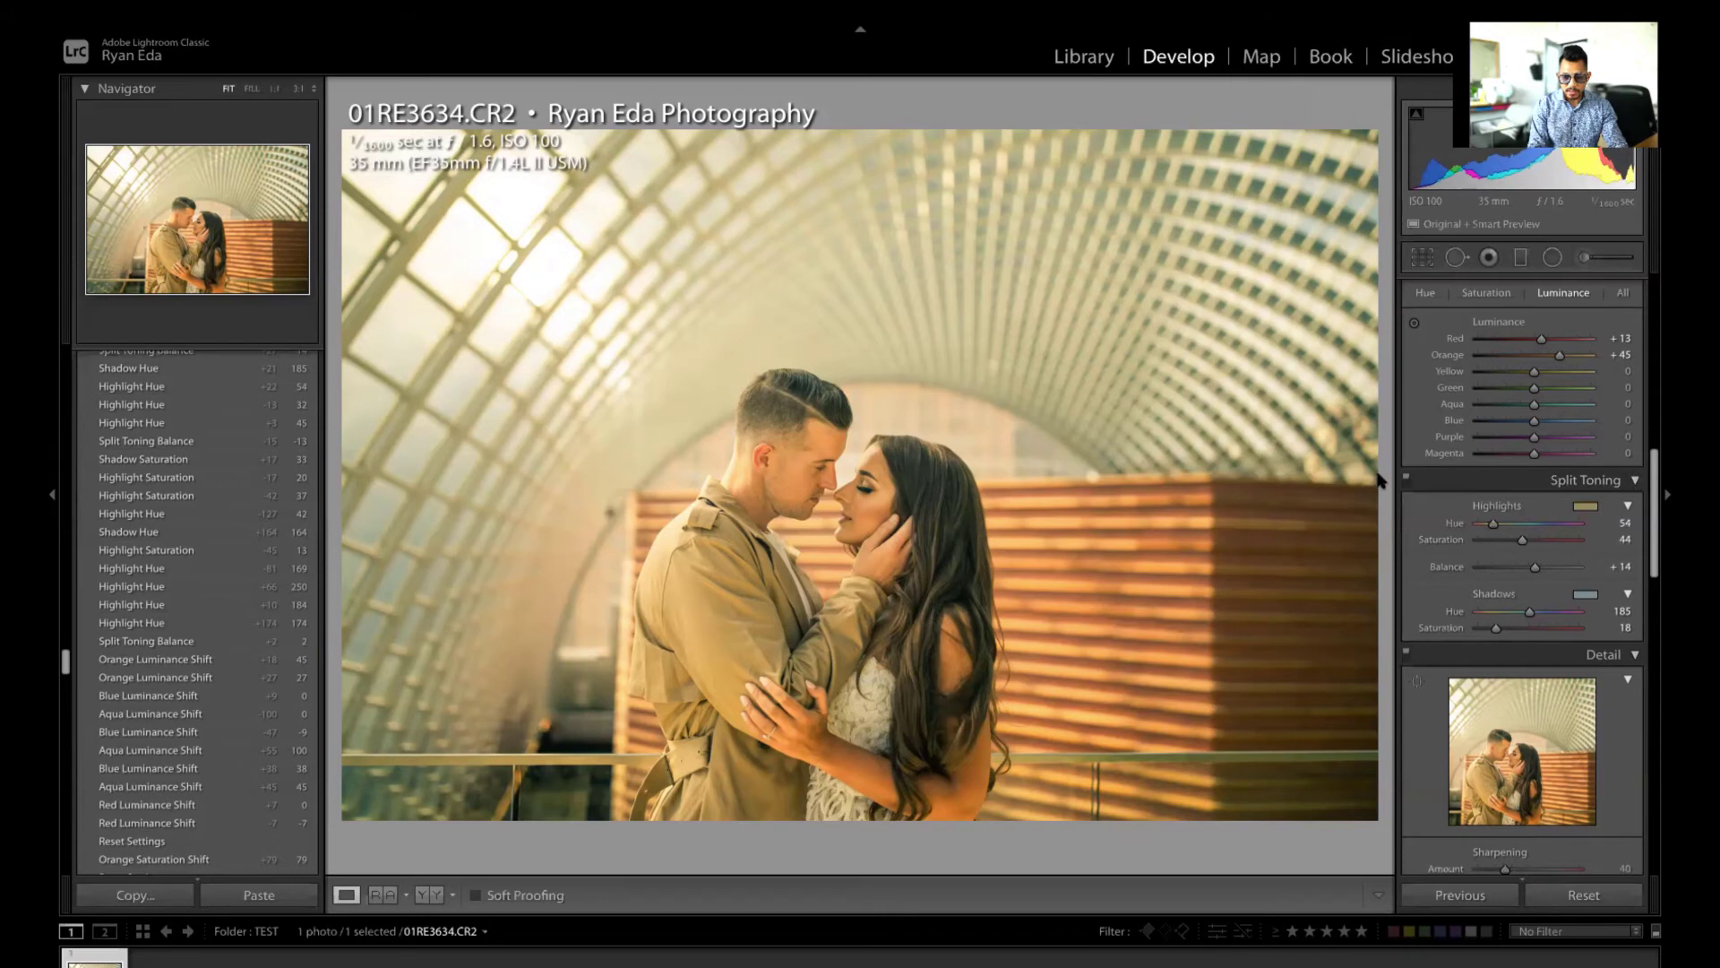
Step: Start a new develop preset named "Awesome Split Tone - 1" in the User Presets group
{"action": "left_click", "coordinate": [308, 357]}
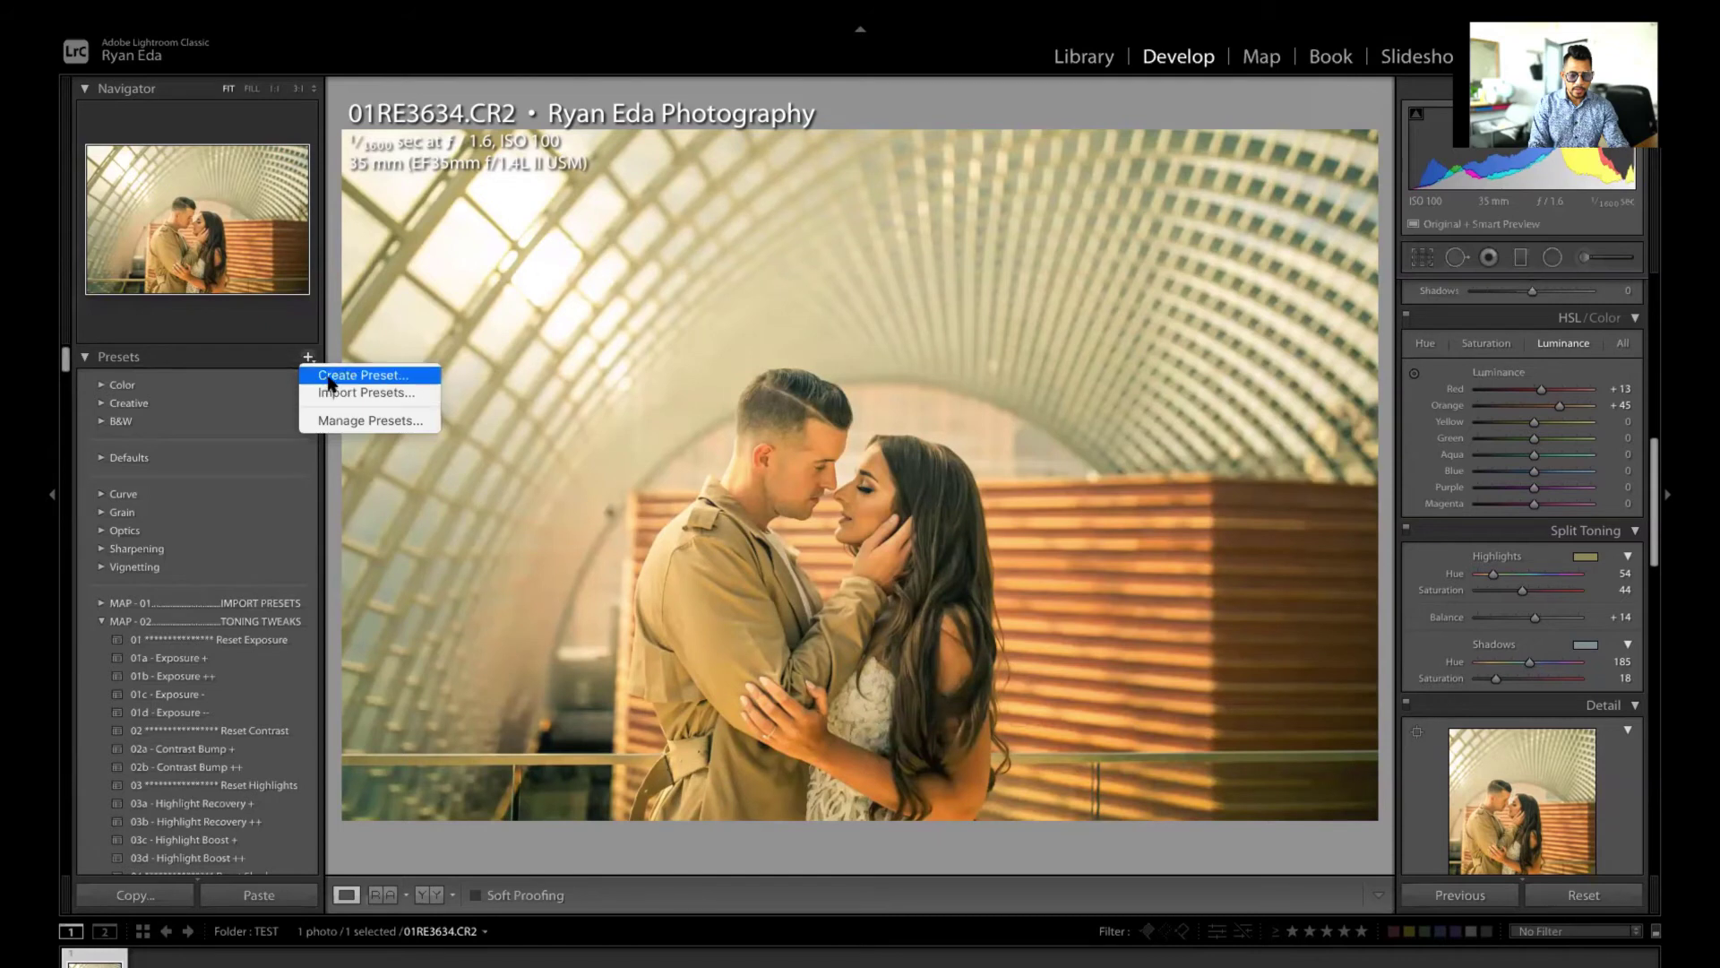
{"action": "left_click", "coordinate": [322, 374]}
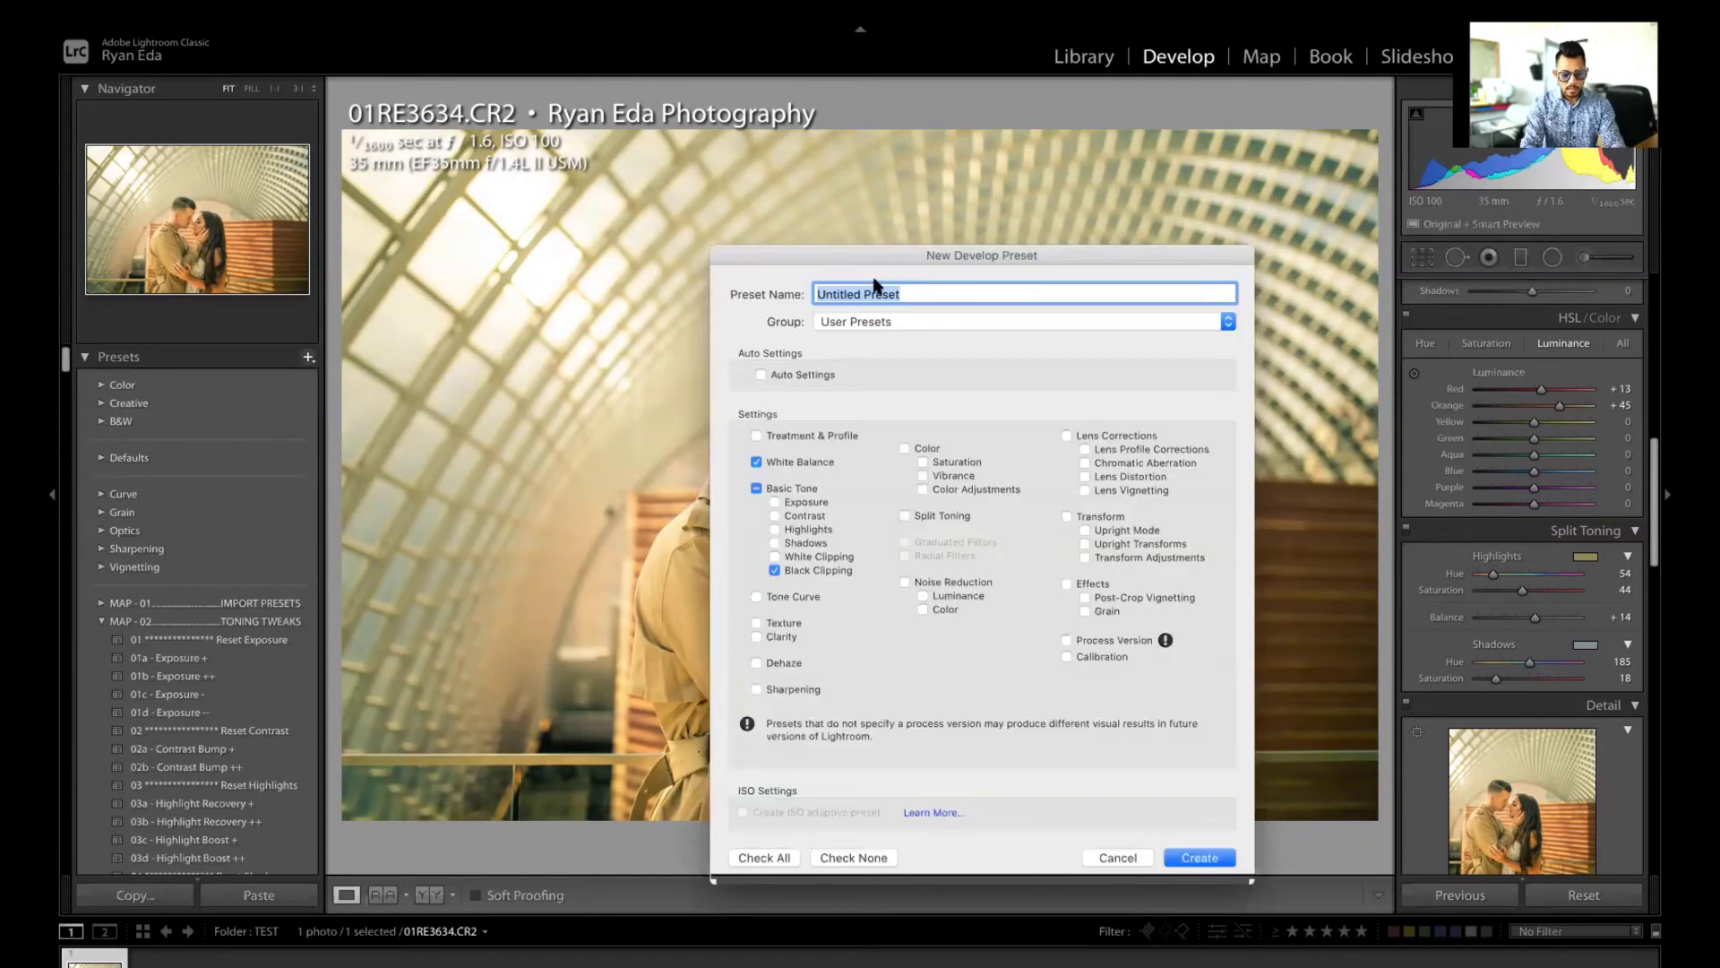
{"action": "type", "text": "Slpit"}
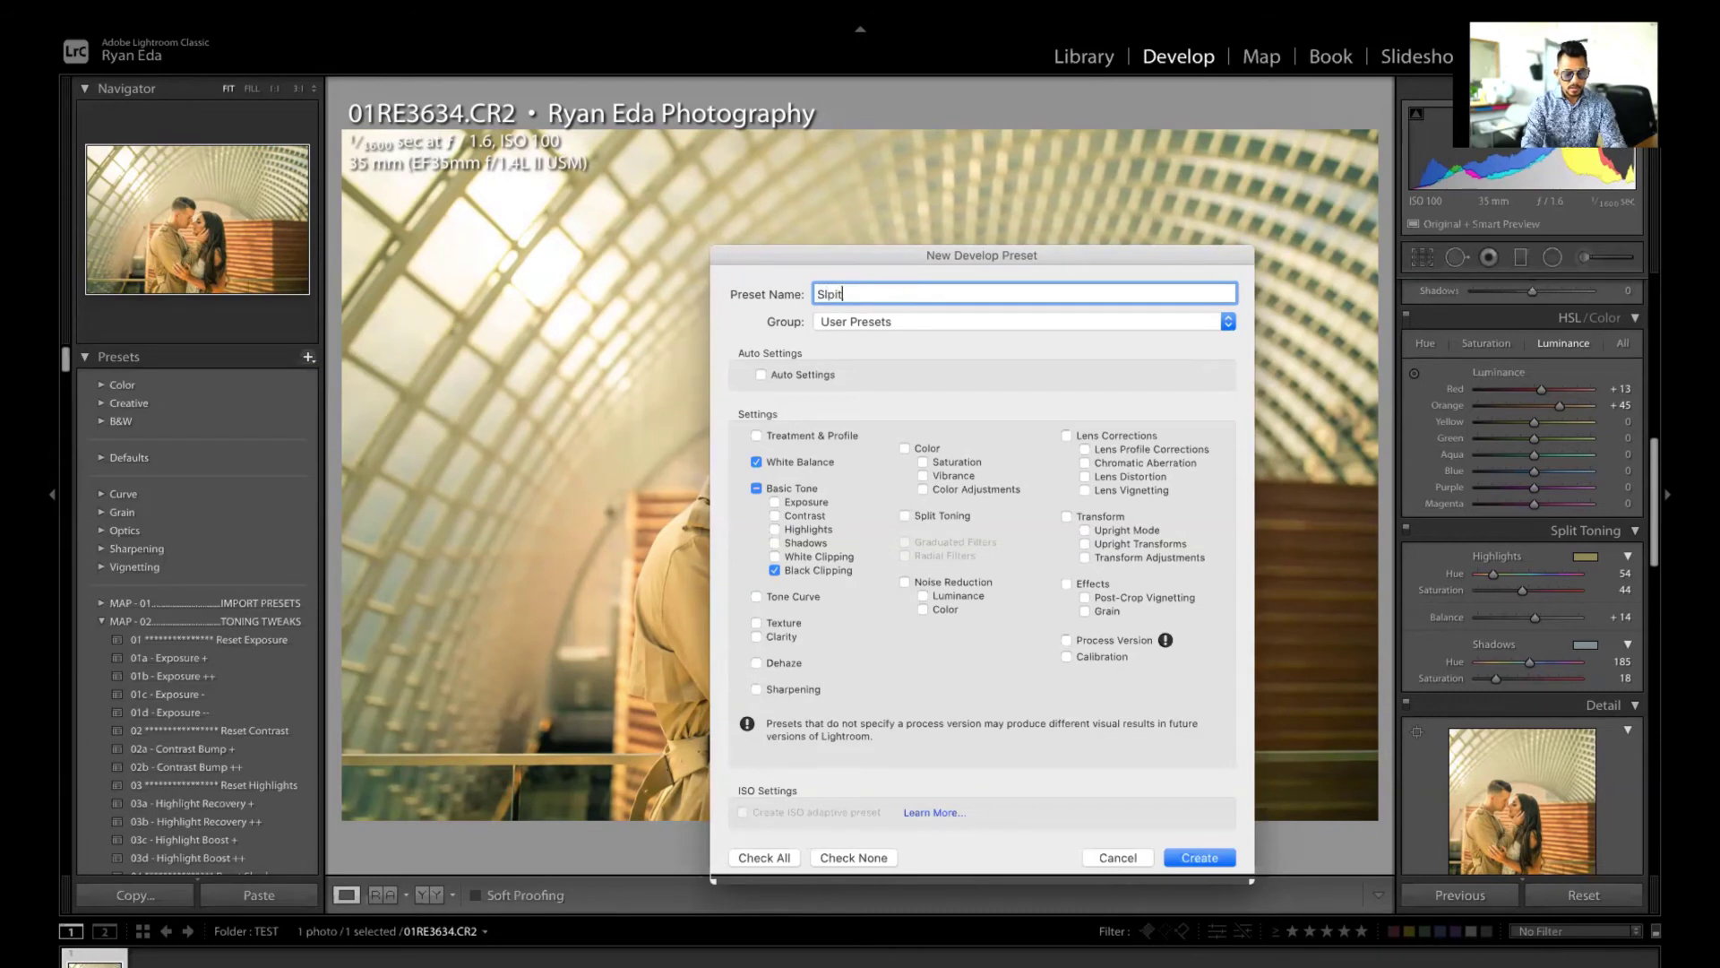
{"action": "key", "text": "BackSpace"}
{"action": "key", "text": "BackSpace"}
{"action": "key", "text": "BackSpace"}
{"action": "key", "text": "BackSpace"}
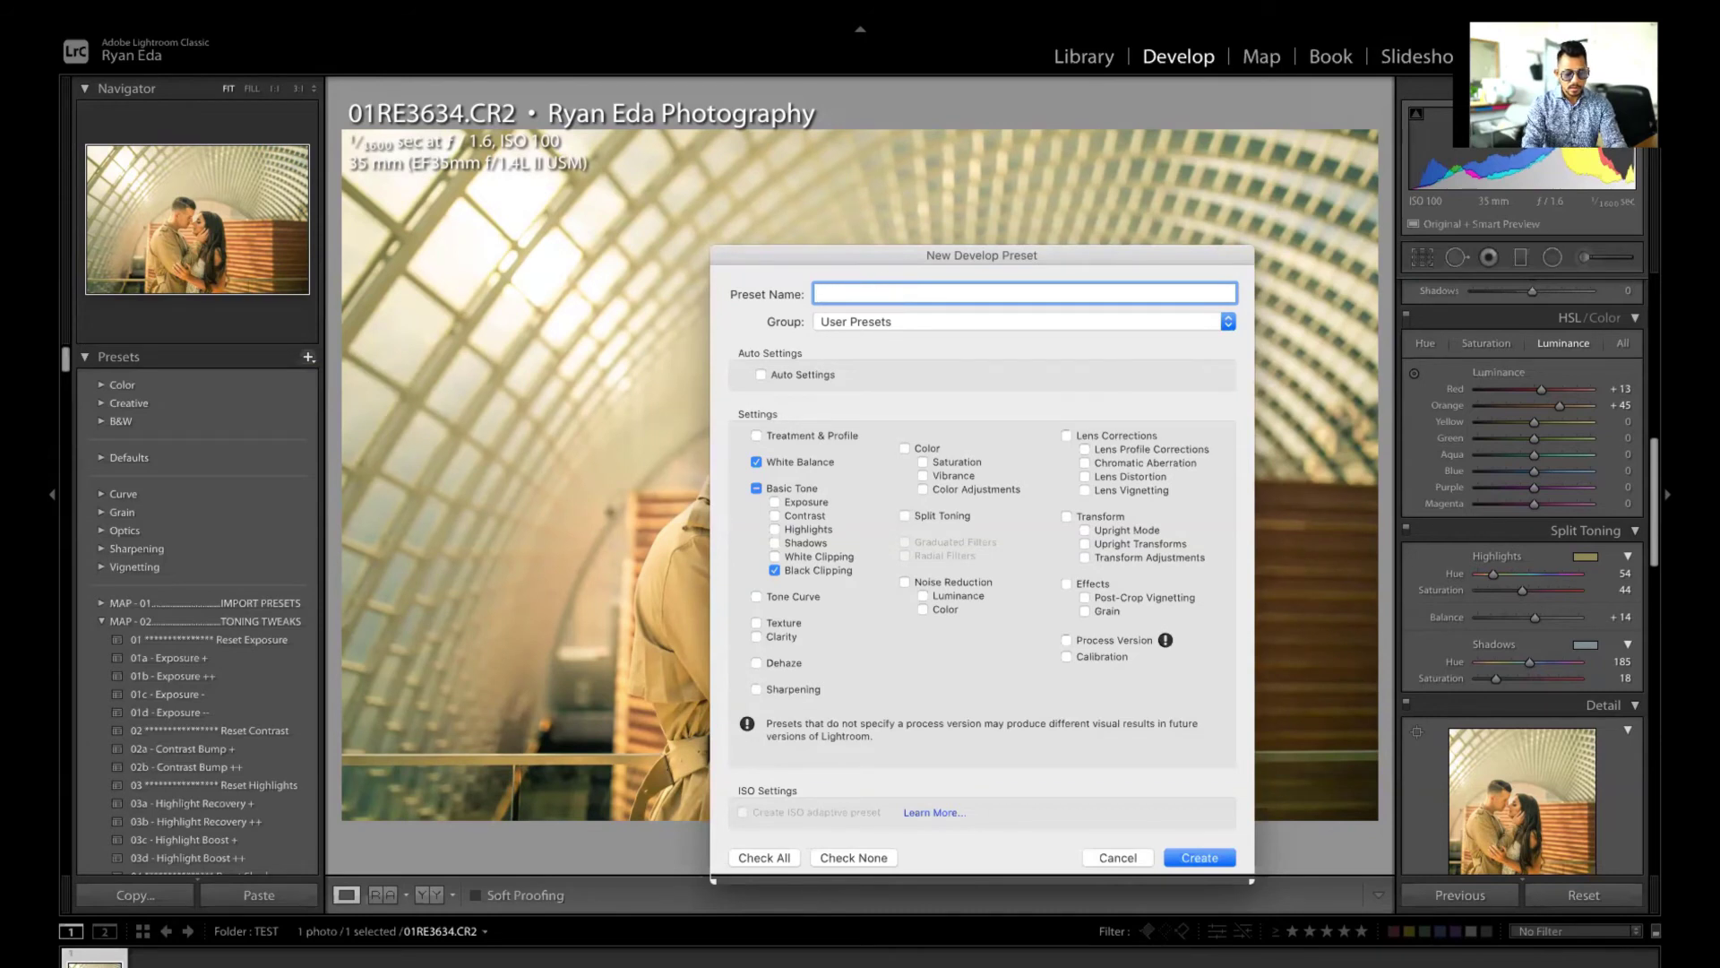
{"action": "type", "text": "Awesome"}
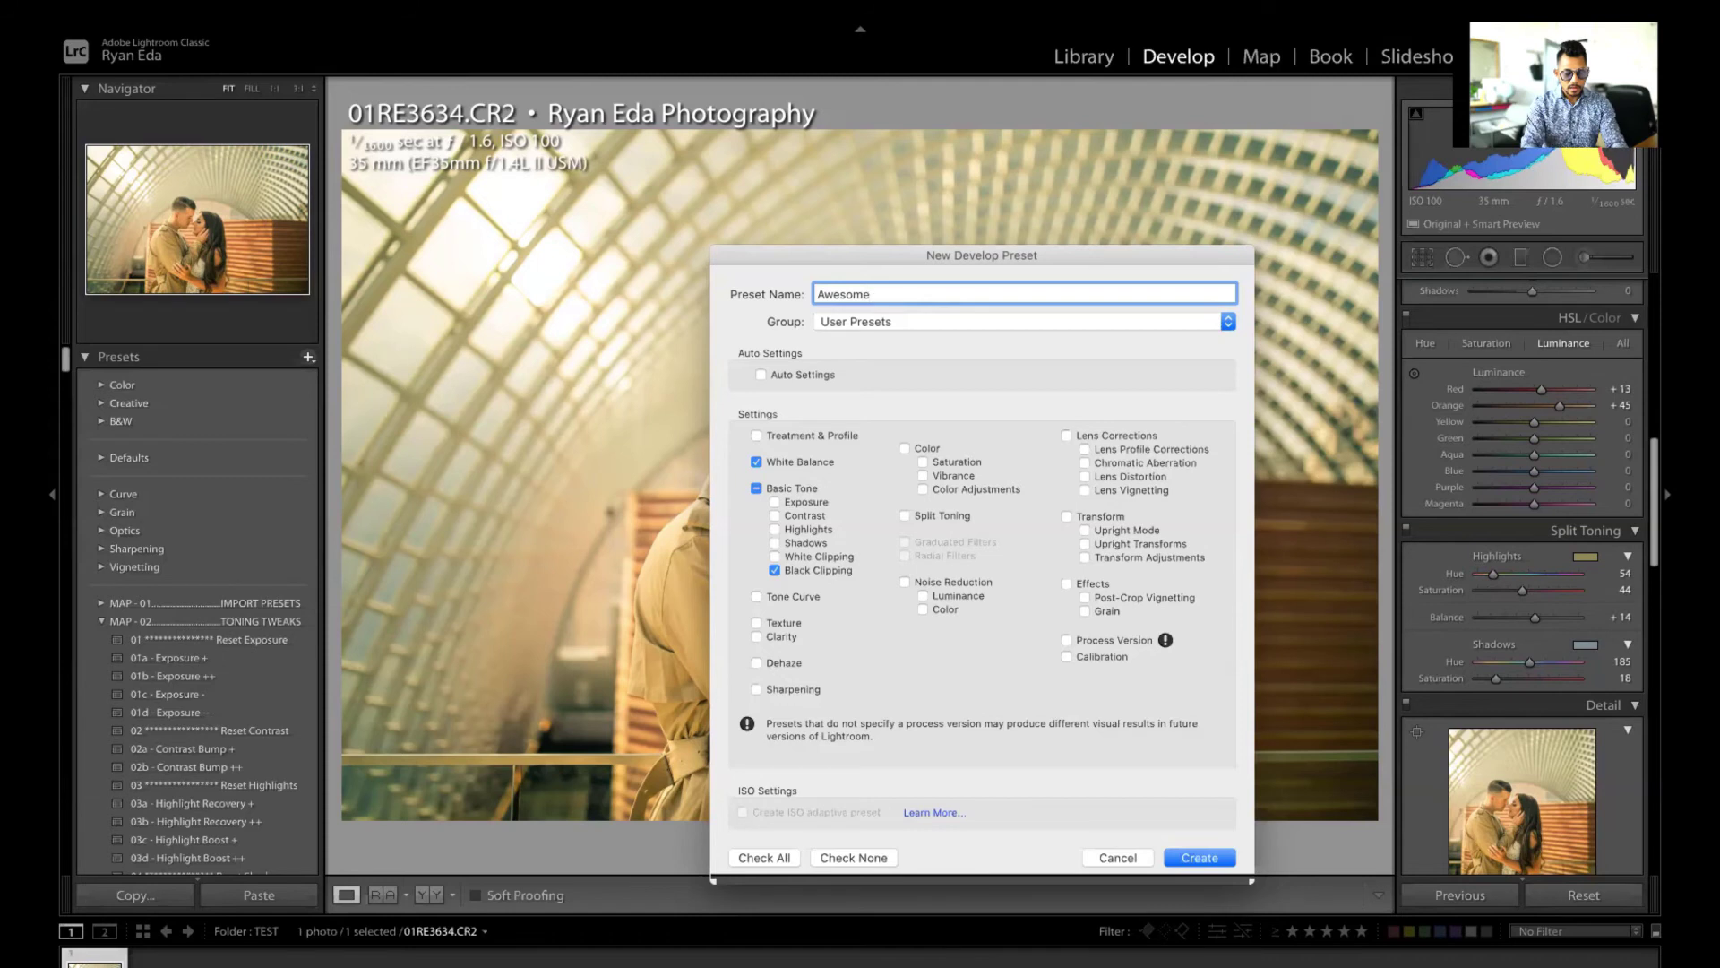
{"action": "type", "text": " Split"}
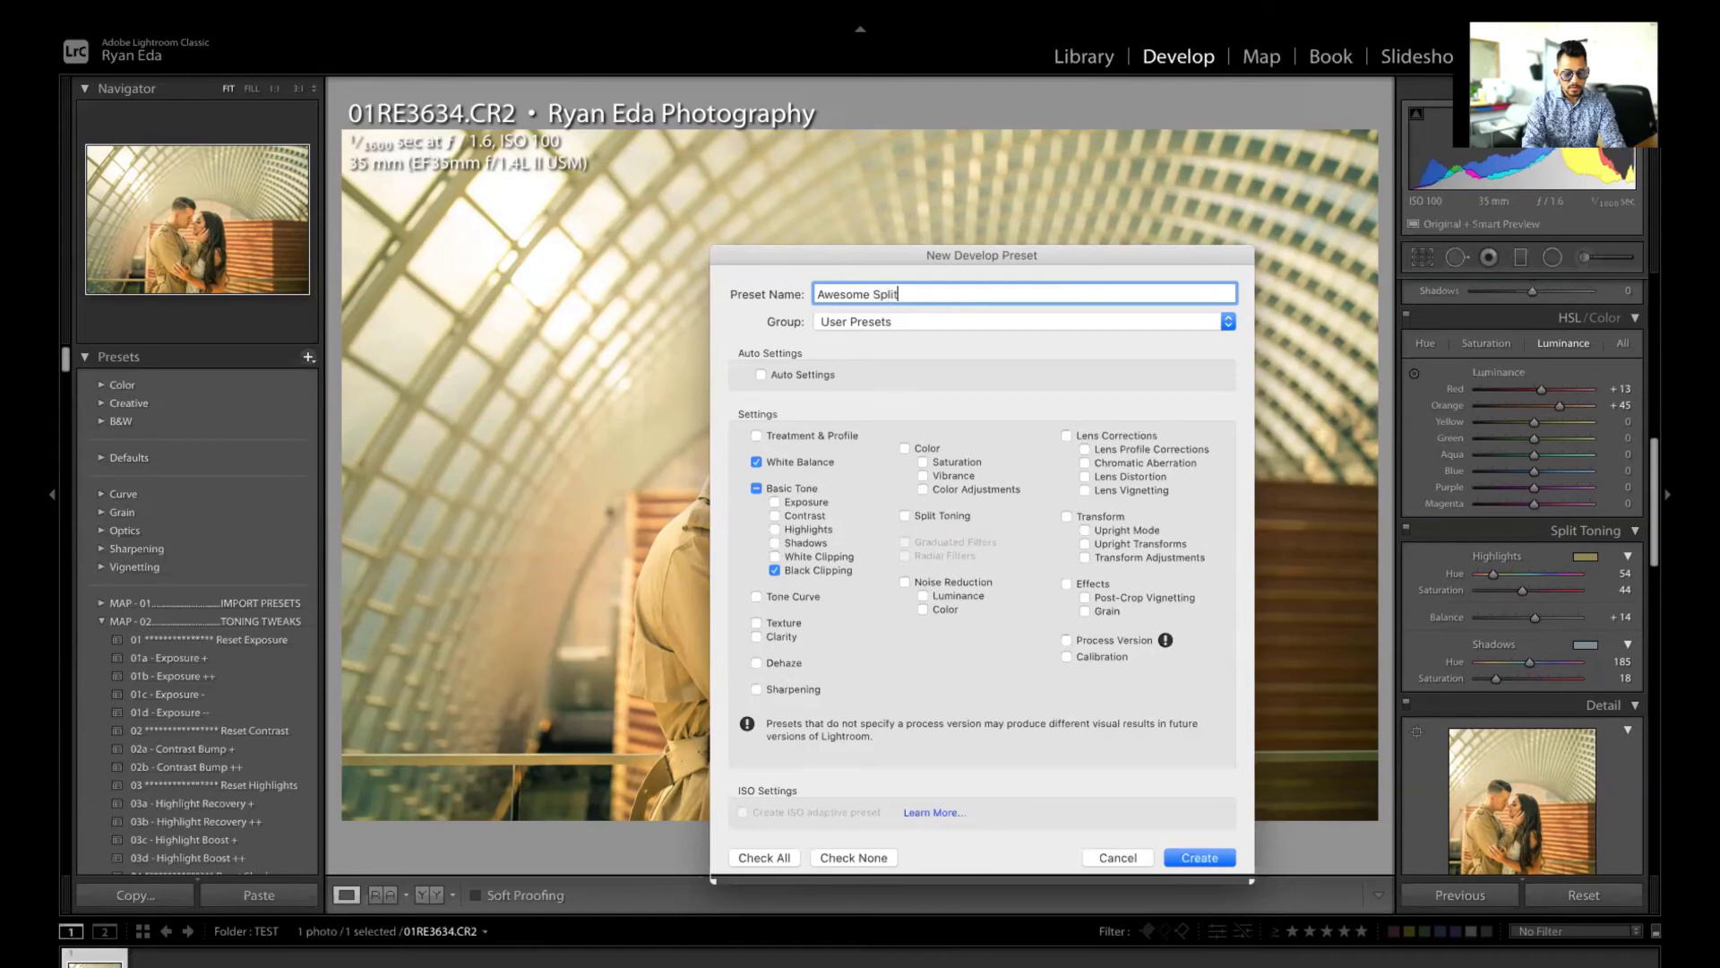
{"action": "type", "text": " Tone - 1"}
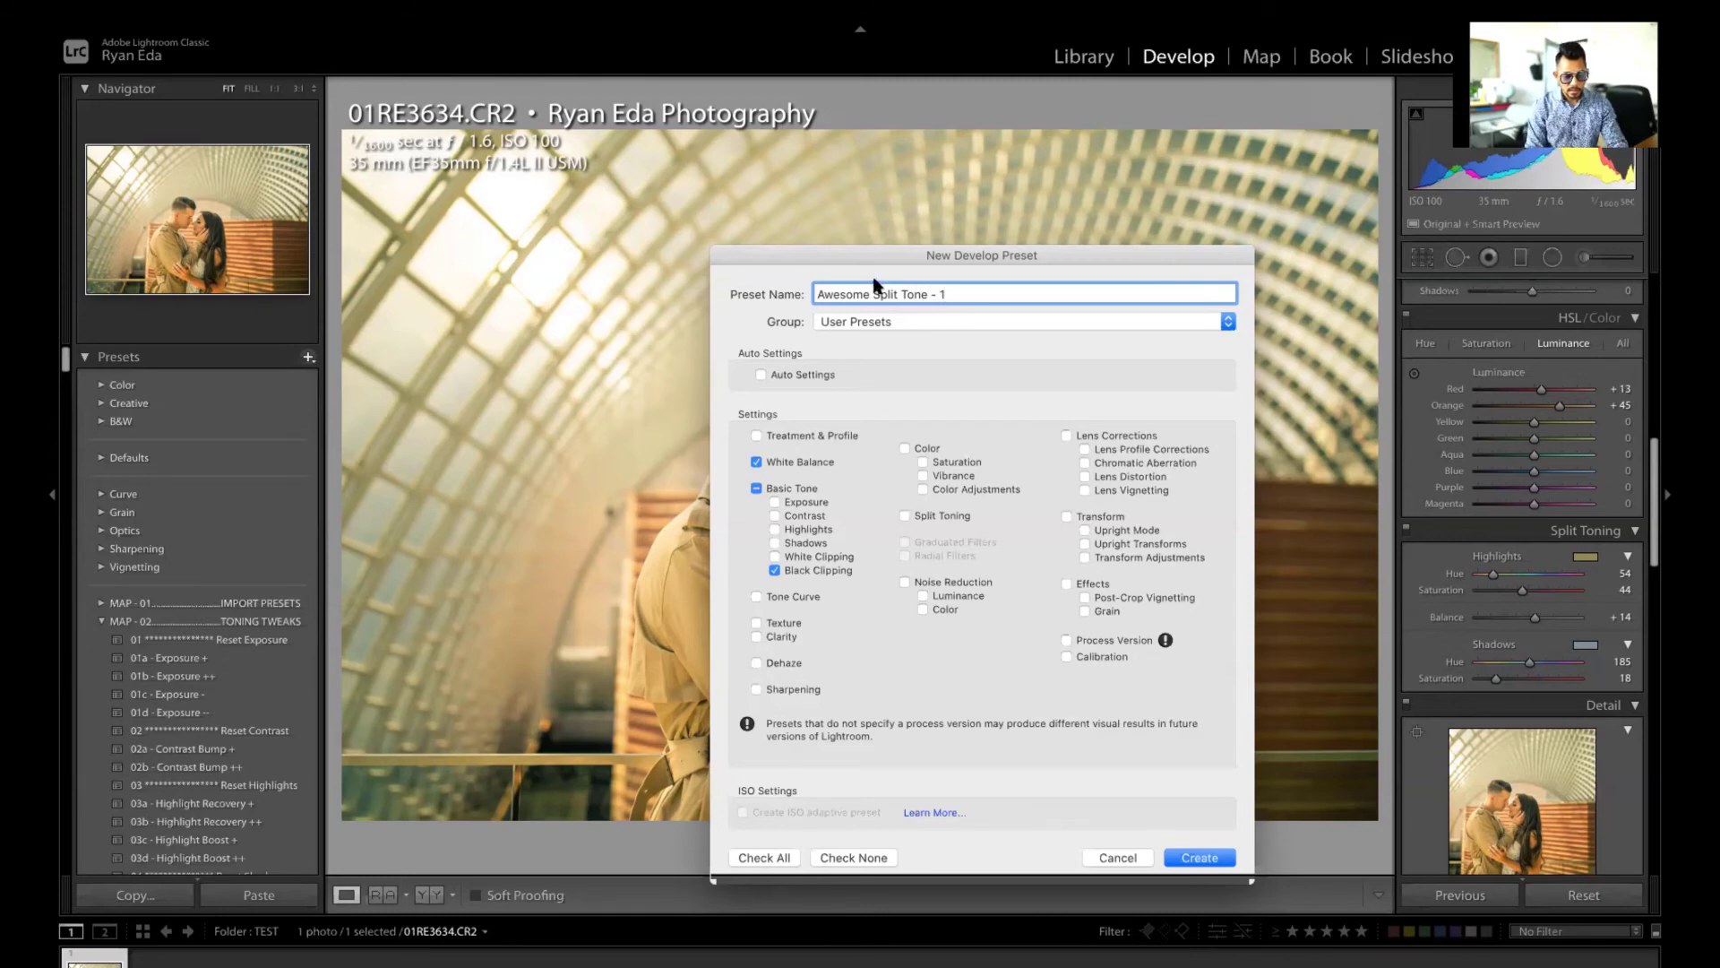
{"action": "left_click", "coordinate": [1030, 320]}
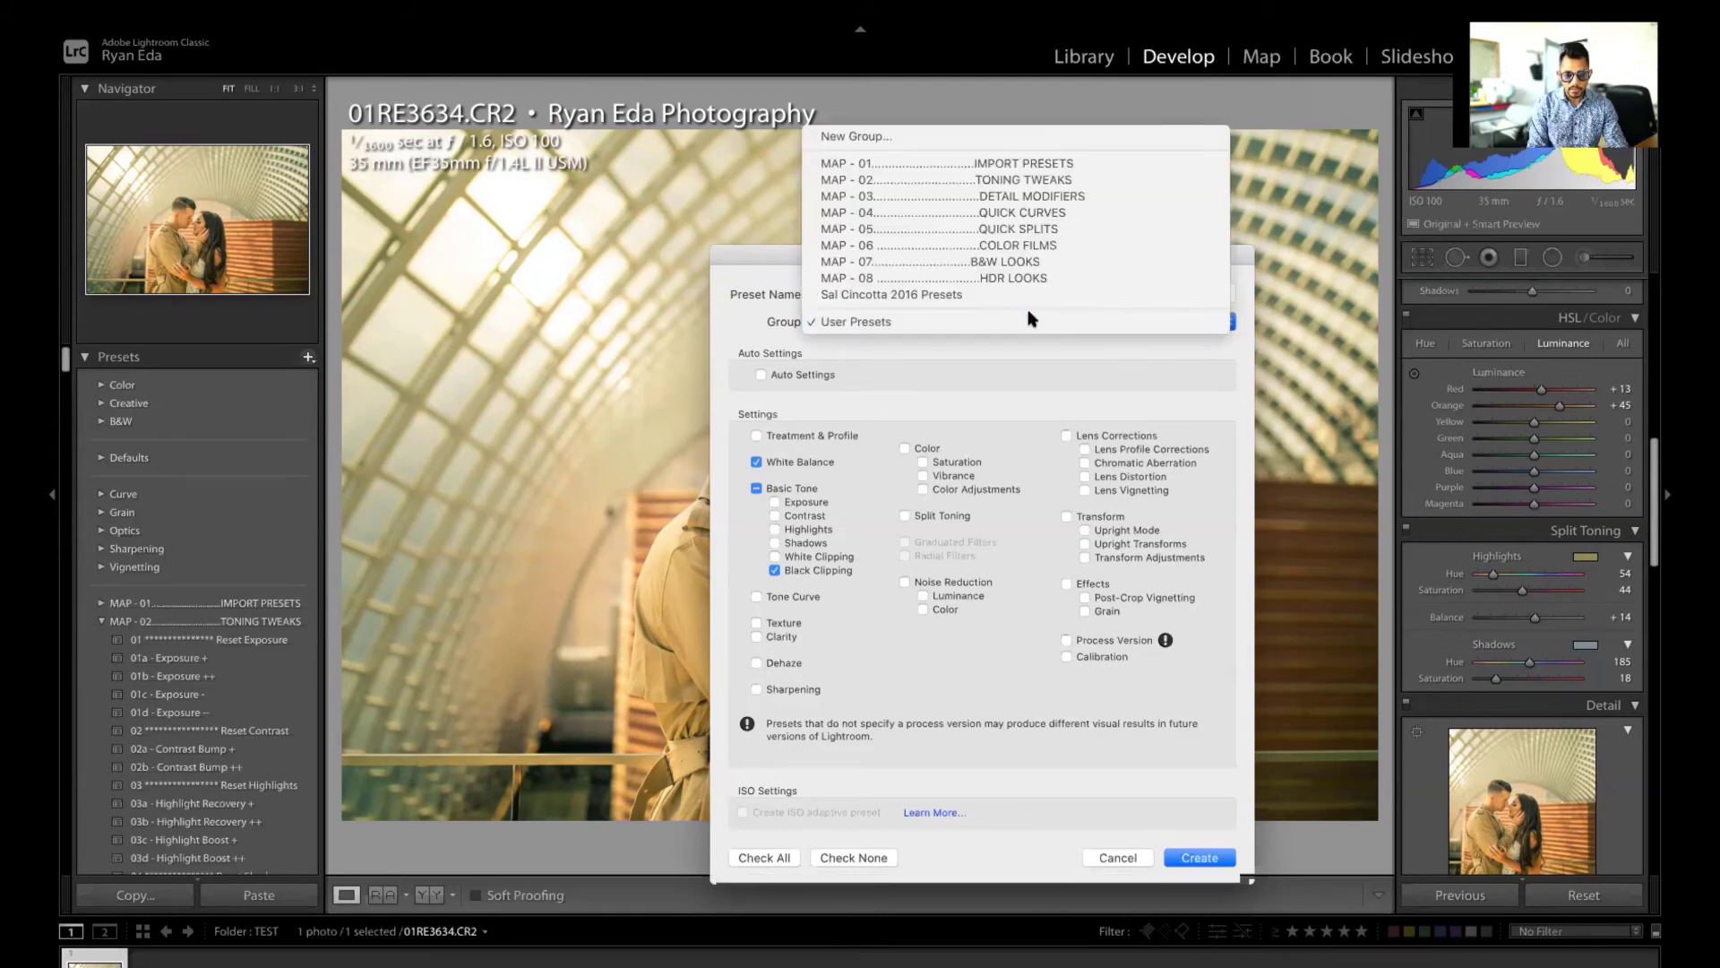
{"action": "left_click", "coordinate": [1032, 324]}
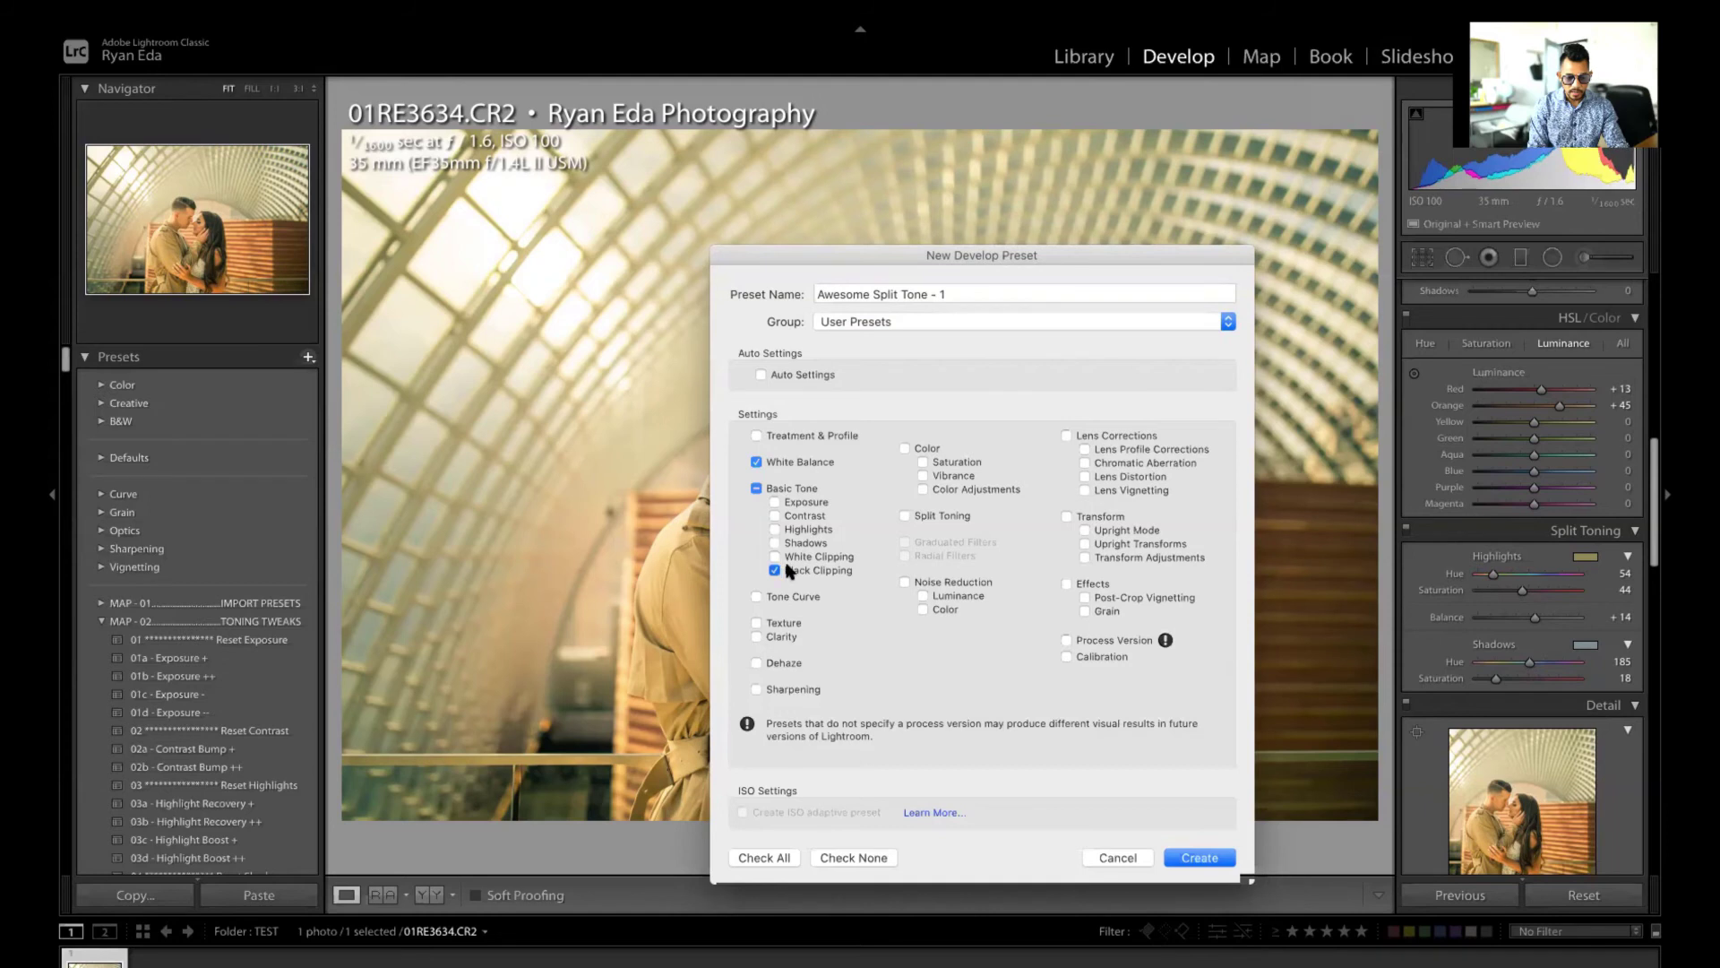
Step: Exclude Basic Tone and White Balance from the new preset so that it stores only the Split Toning settings
{"action": "left_click", "coordinate": [758, 488]}
{"action": "left_click", "coordinate": [758, 461]}
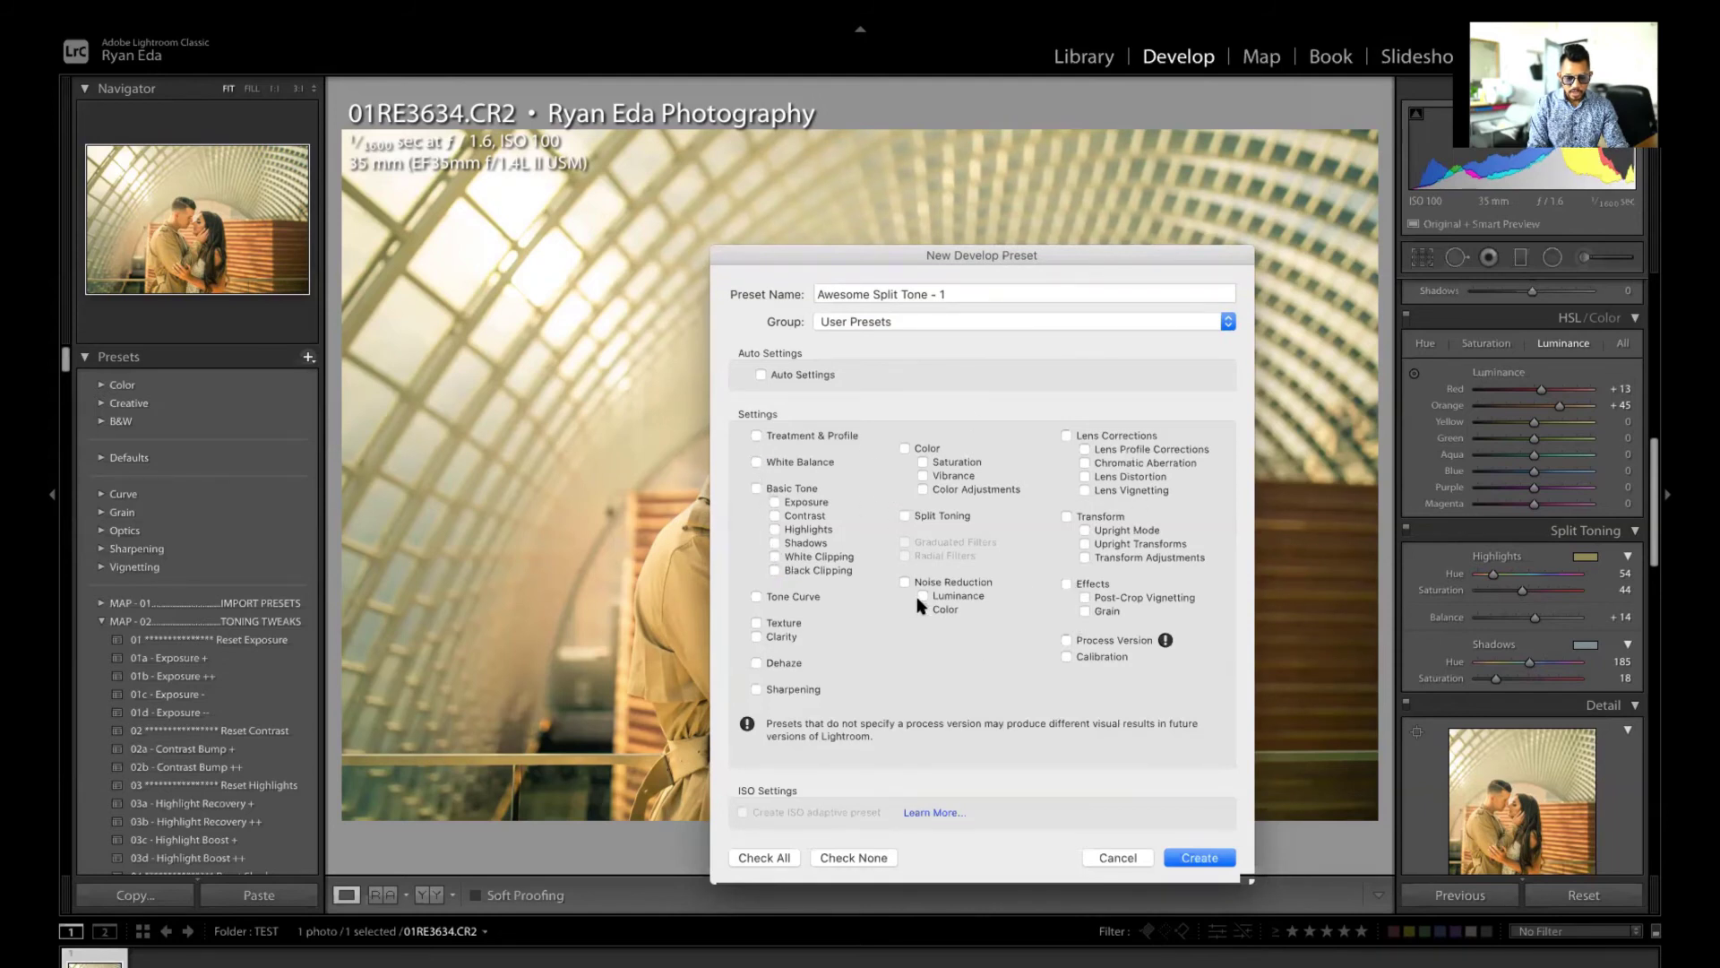
{"action": "left_click", "coordinate": [905, 516]}
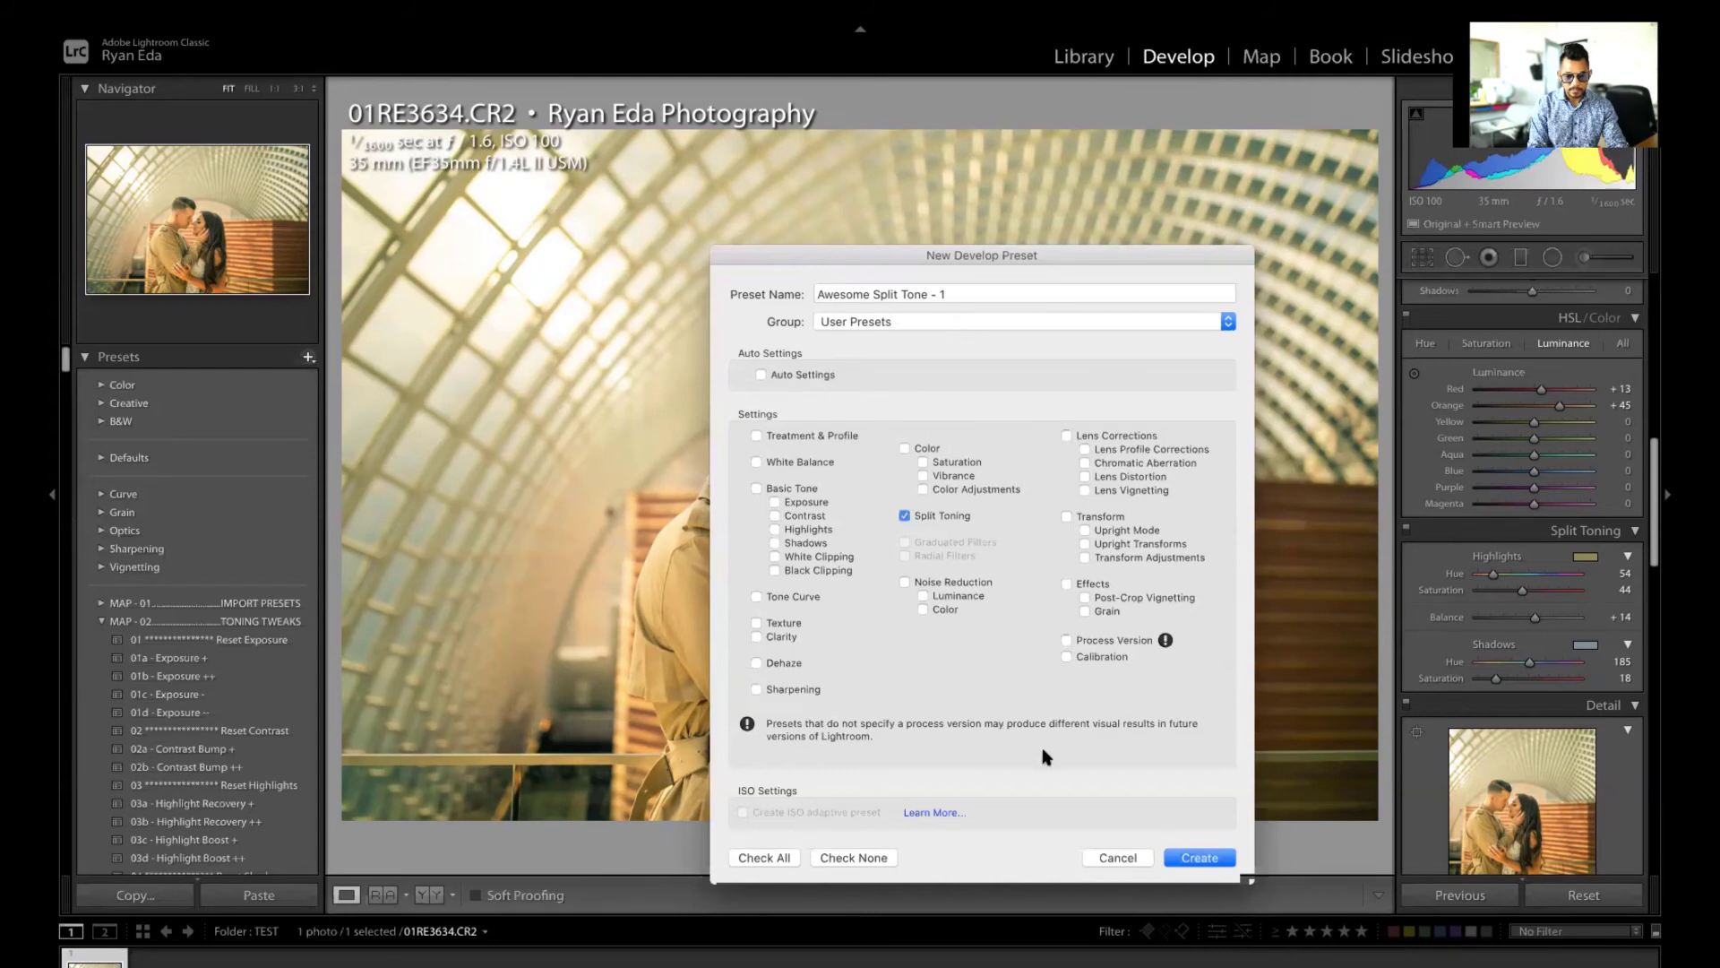